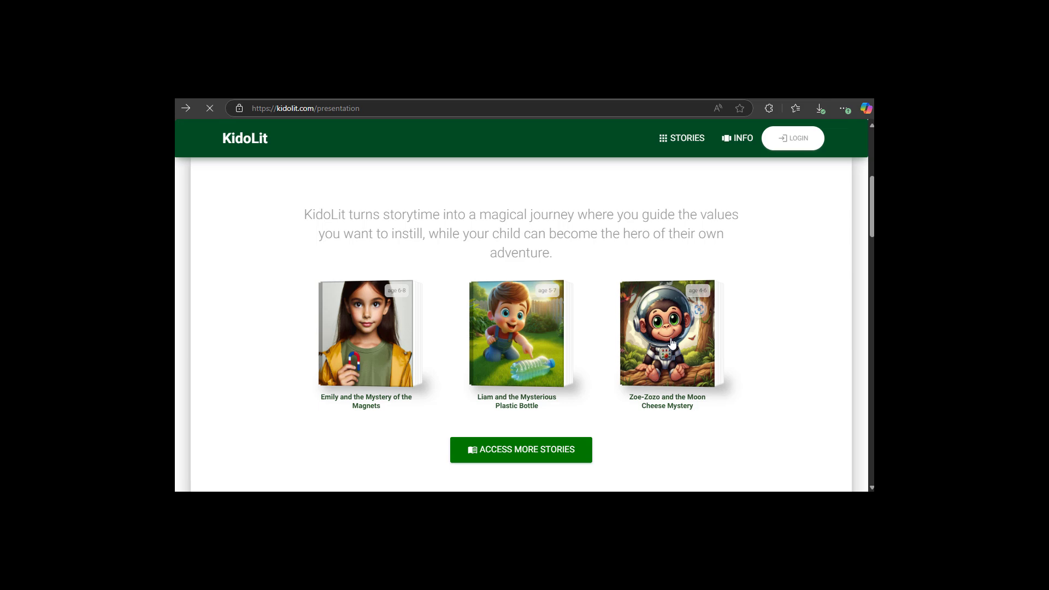
Open the story Zoe-Zozo and the Moon Cheese Mystery, leaf through its first pages, and return to the presentation page.
click(690, 298)
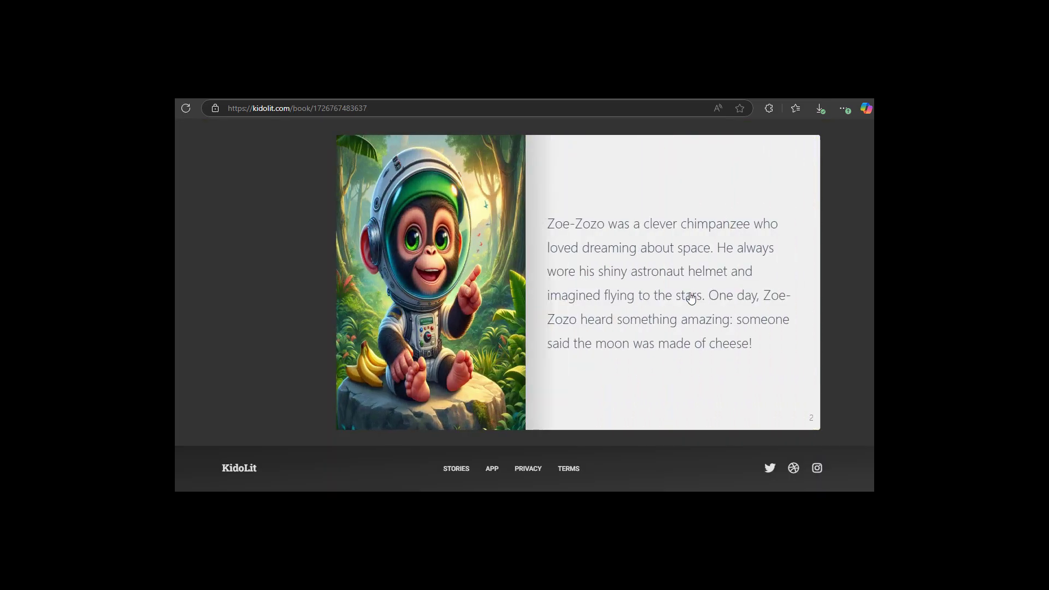
click(691, 298)
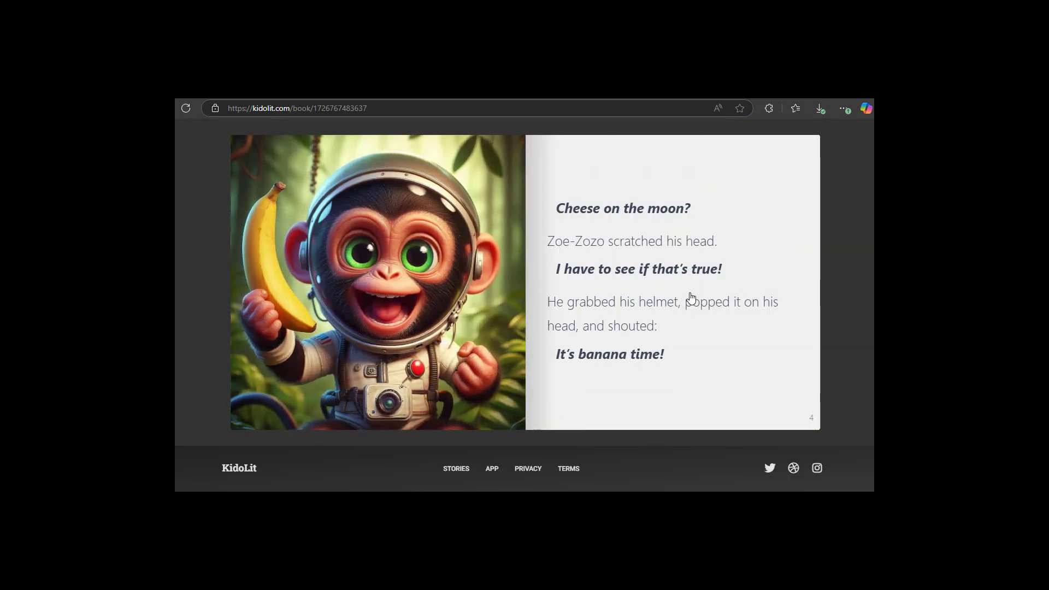
click(691, 298)
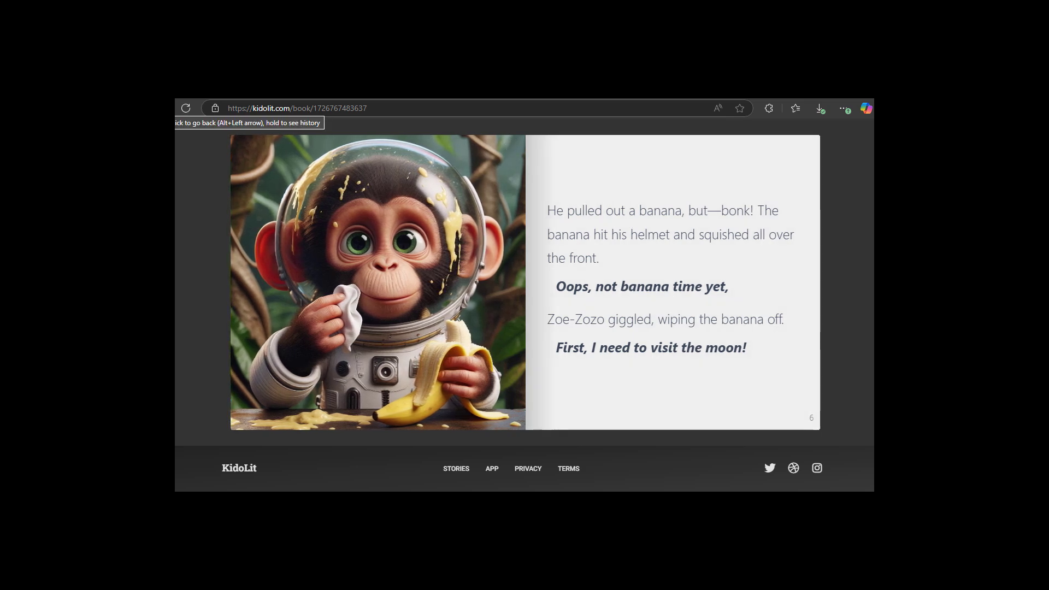
click(185, 109)
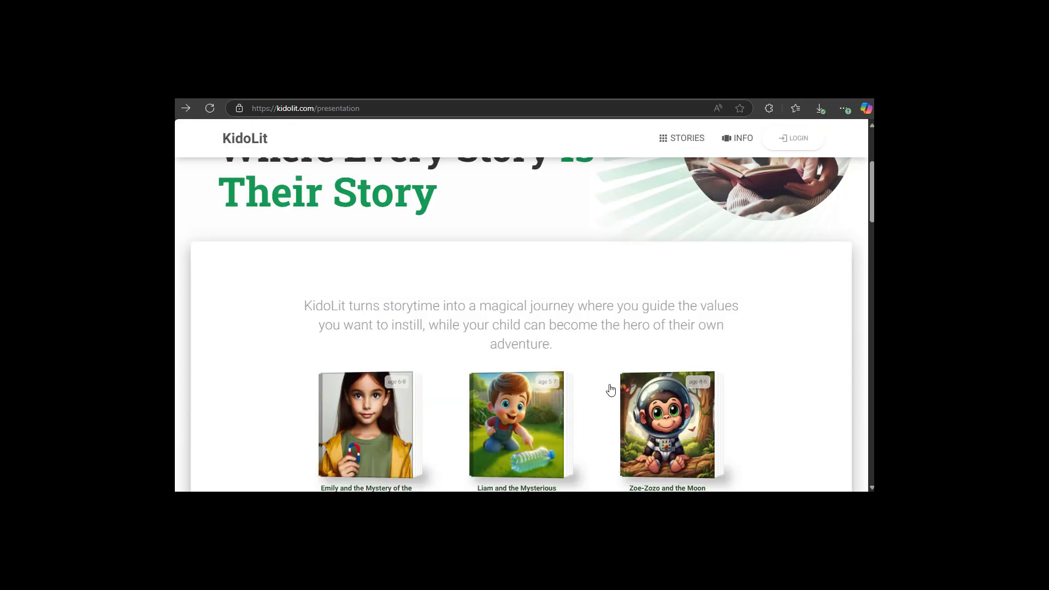
Open the story Liam and the Mysterious Plastic Bottle, leaf through its first pages, and return to the presentation page.
click(535, 410)
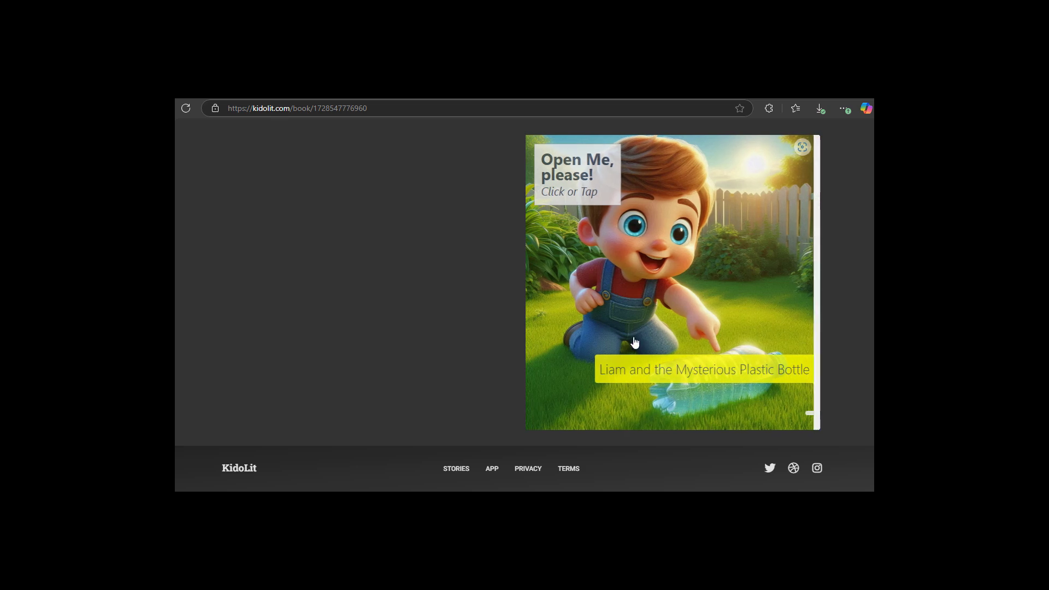
click(632, 344)
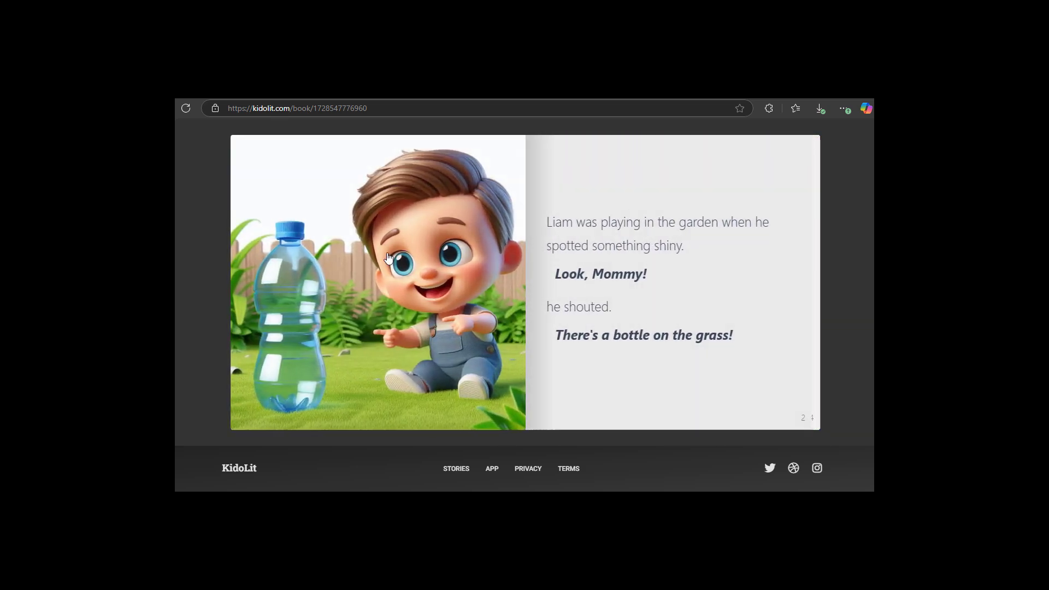
click(659, 328)
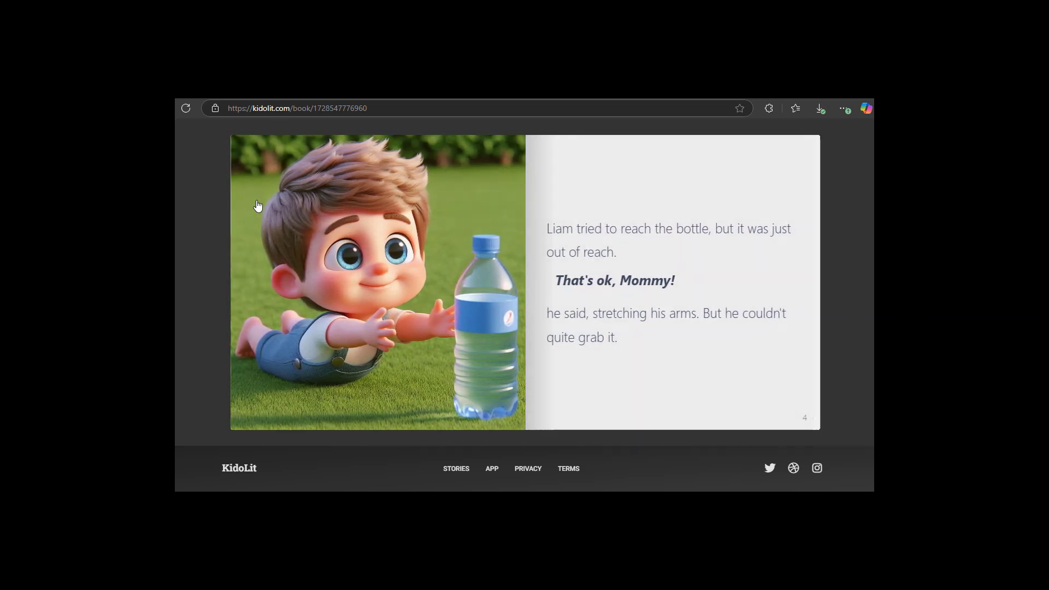
key(alt+Left)
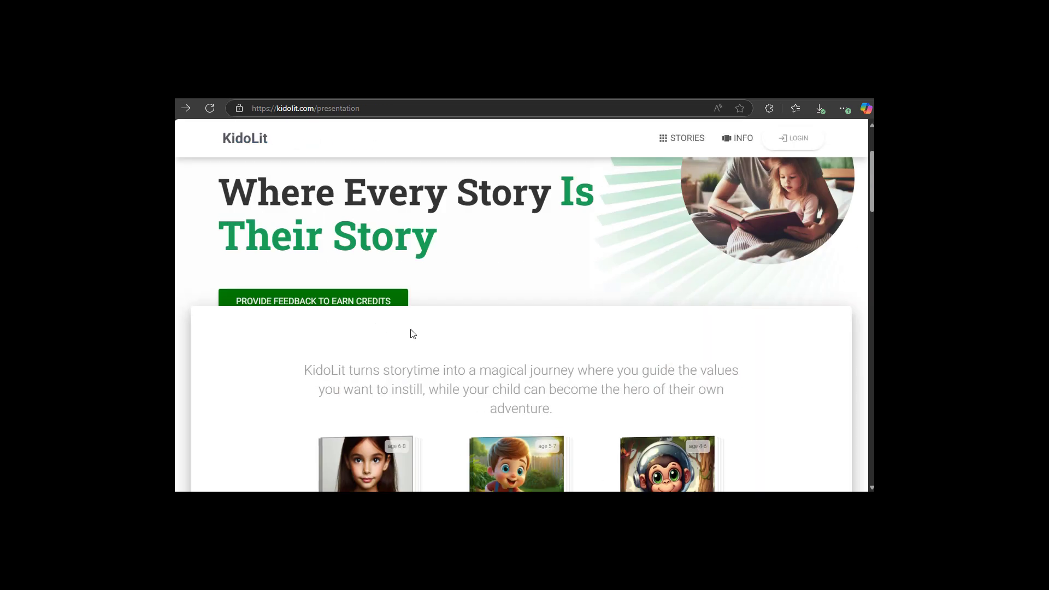
Open the login form, fill in the first name and e-mail address, and request the sign-in e-mail.
scroll(410, 332, up, 2)
click(801, 139)
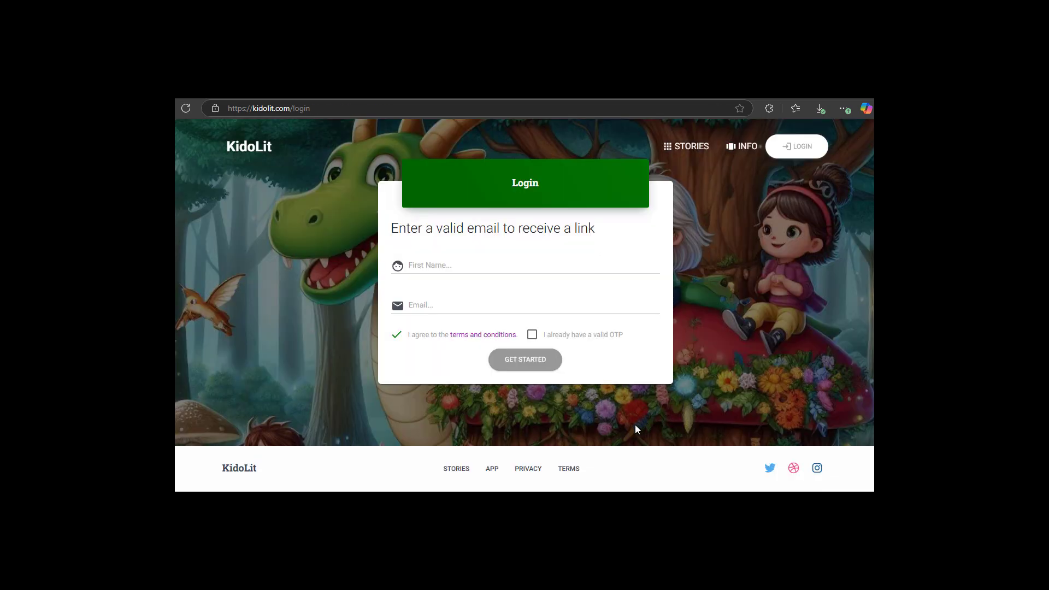
click(437, 265)
text(Eric)
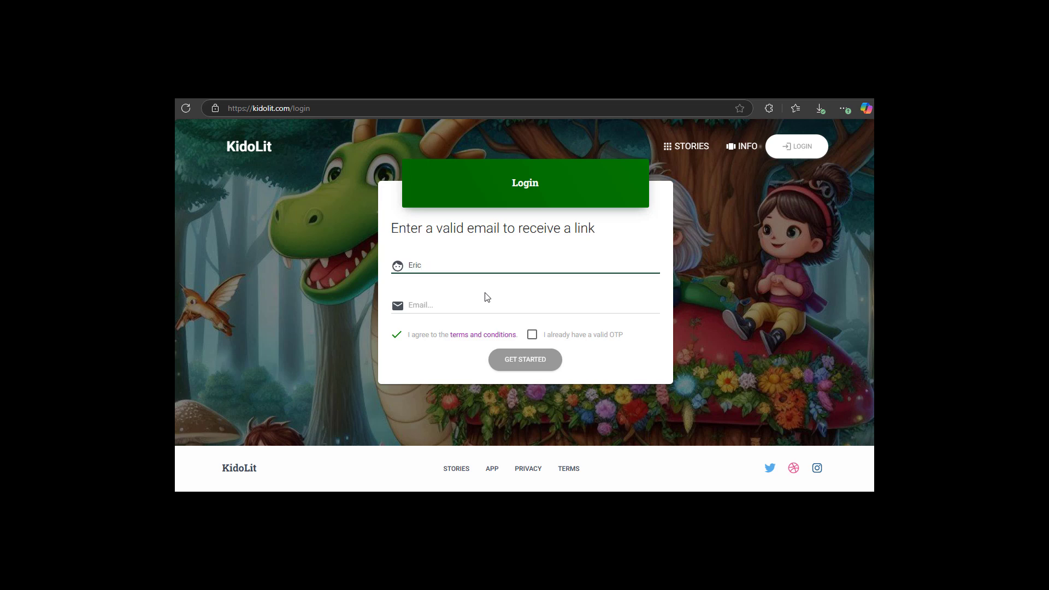
click(487, 299)
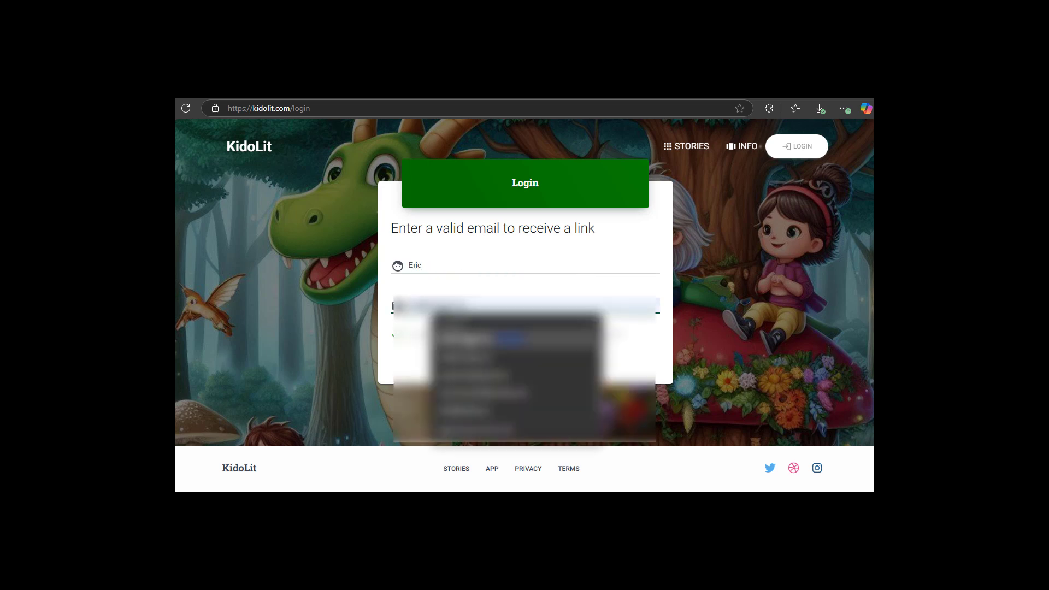
click(465, 340)
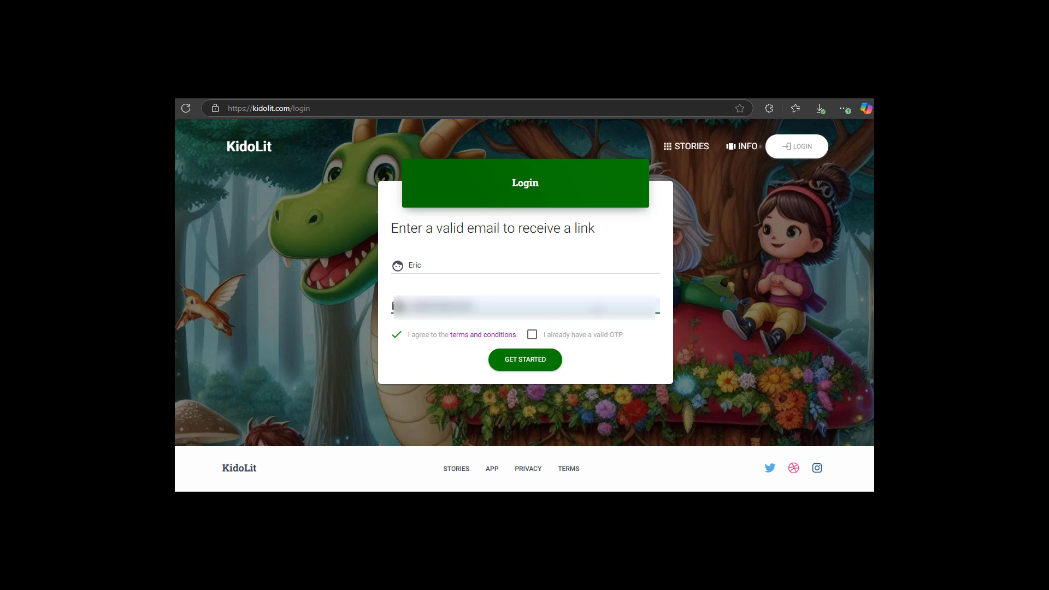
click(526, 360)
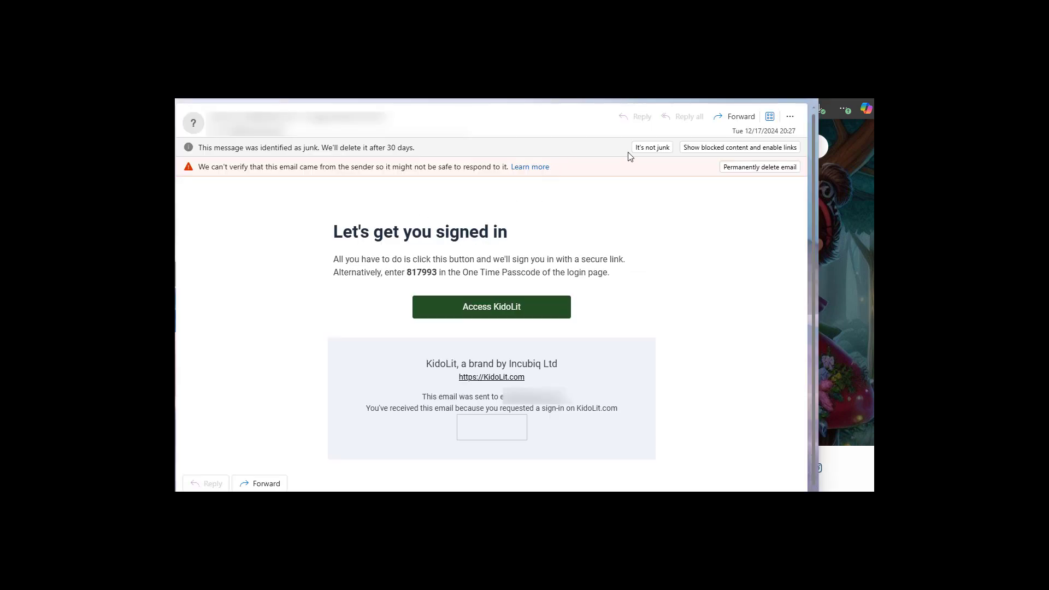
In the mailbox, report the KidoLit sign-in e-mail as not junk and find its access link and passcode.
click(643, 155)
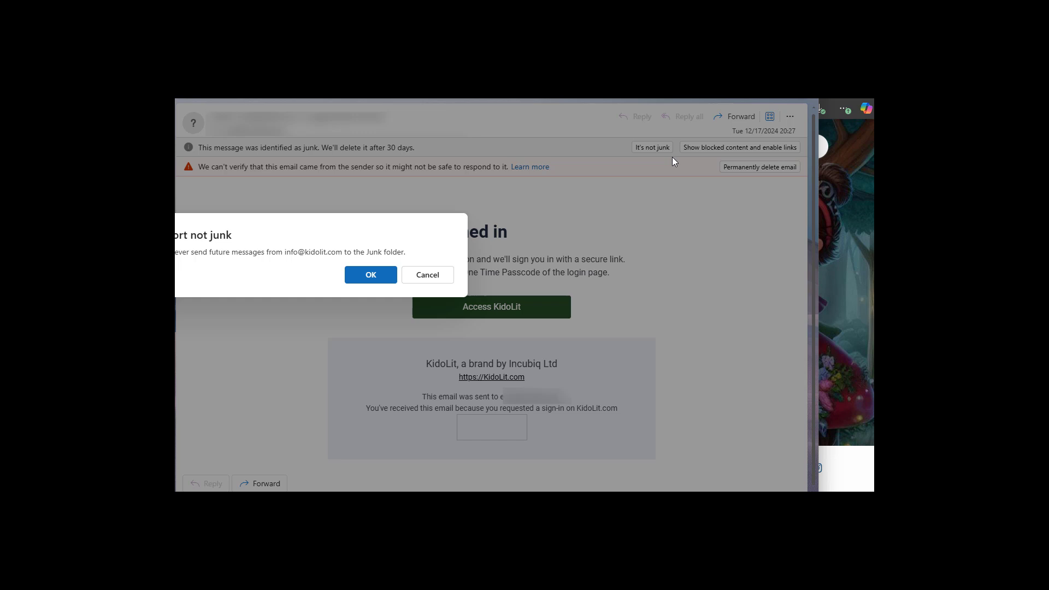
click(362, 277)
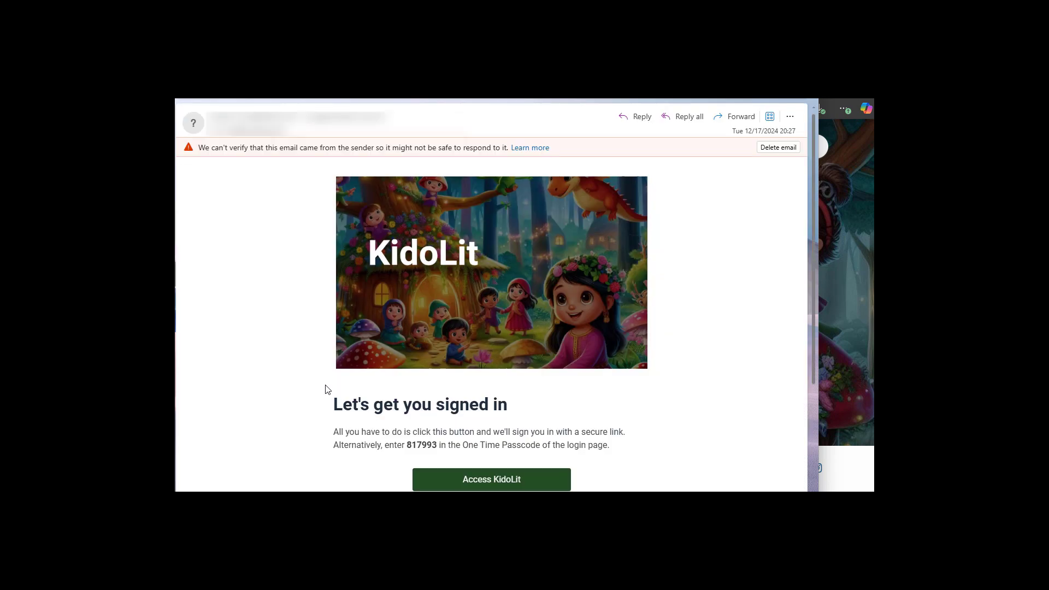
scroll(508, 464, down, 1)
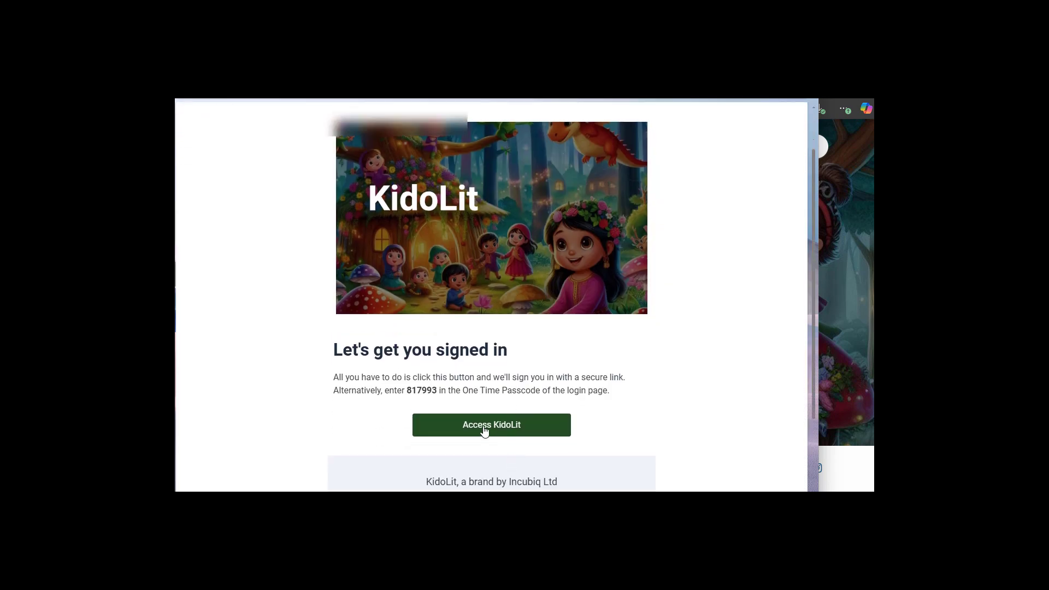
mouse_move(485, 430)
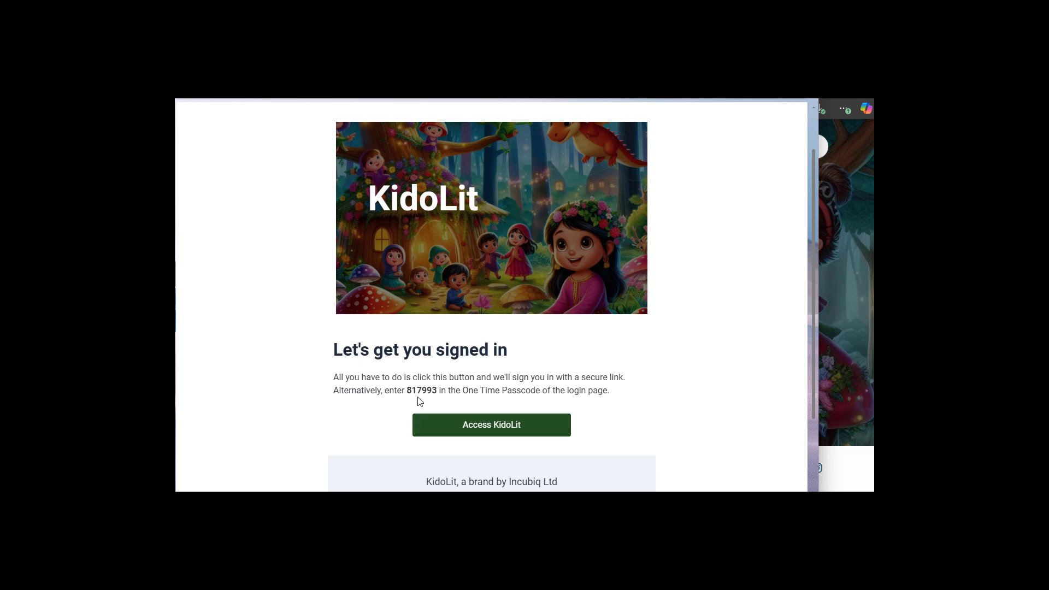
Return to the KidoLit login page, enter the one-time passcode from the e-mail, and access the app.
click(844, 397)
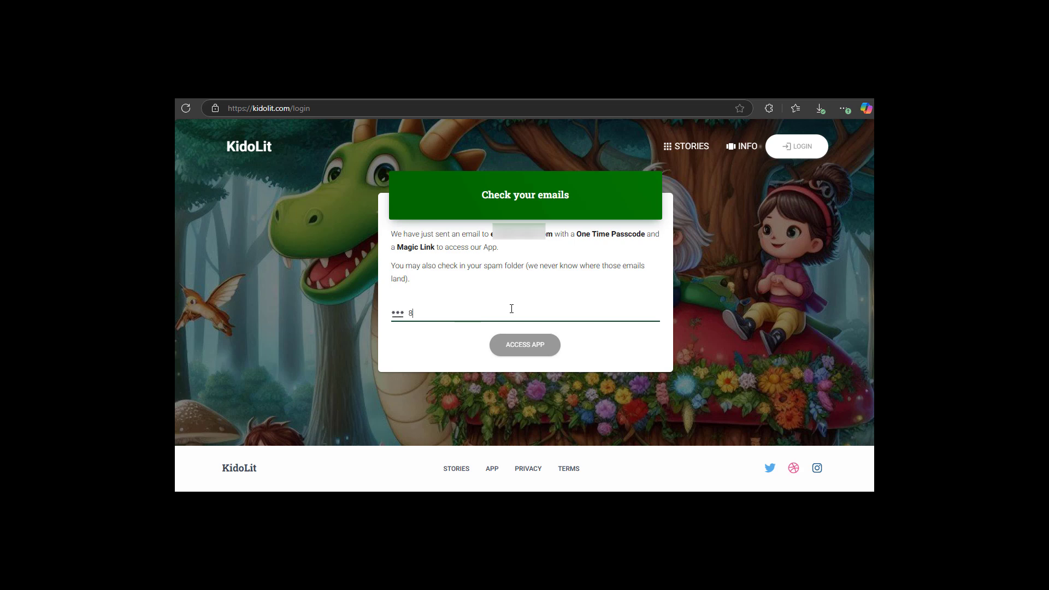
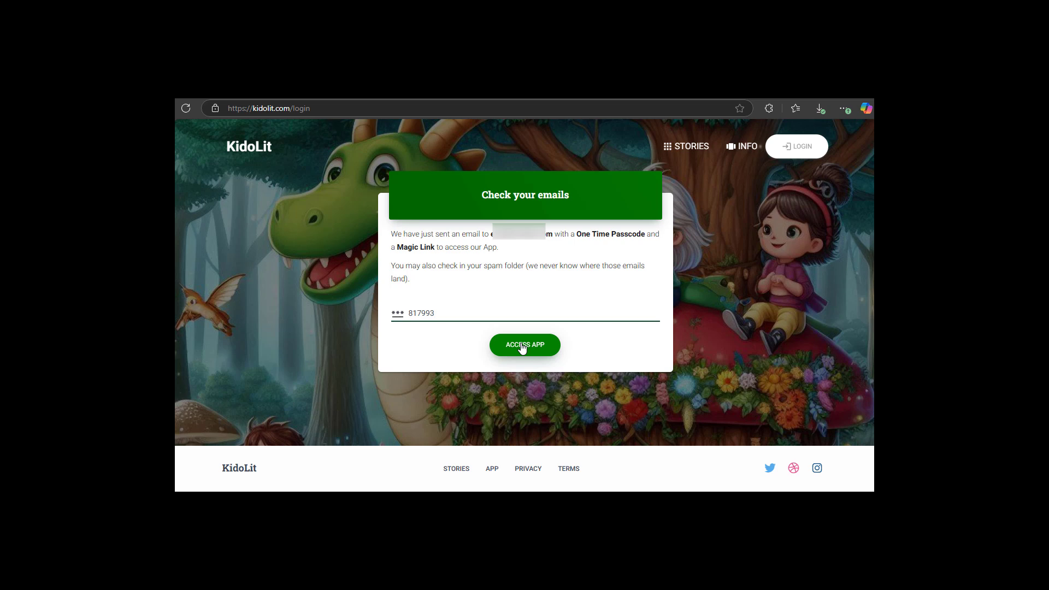
click(525, 353)
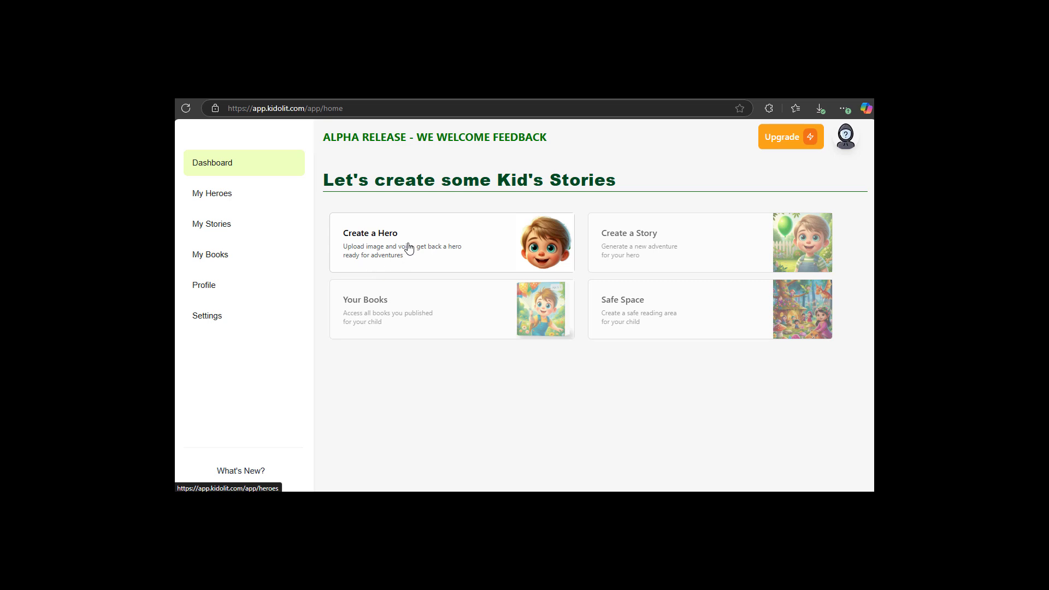
Start creating a new hero from the dashboard and enter the hero's first name.
click(381, 245)
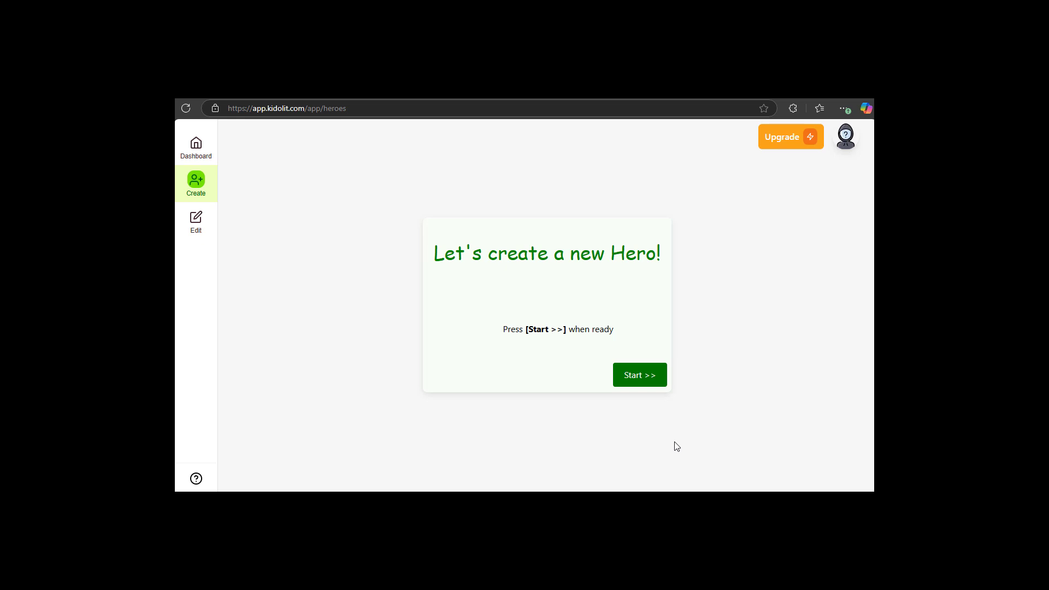
click(641, 376)
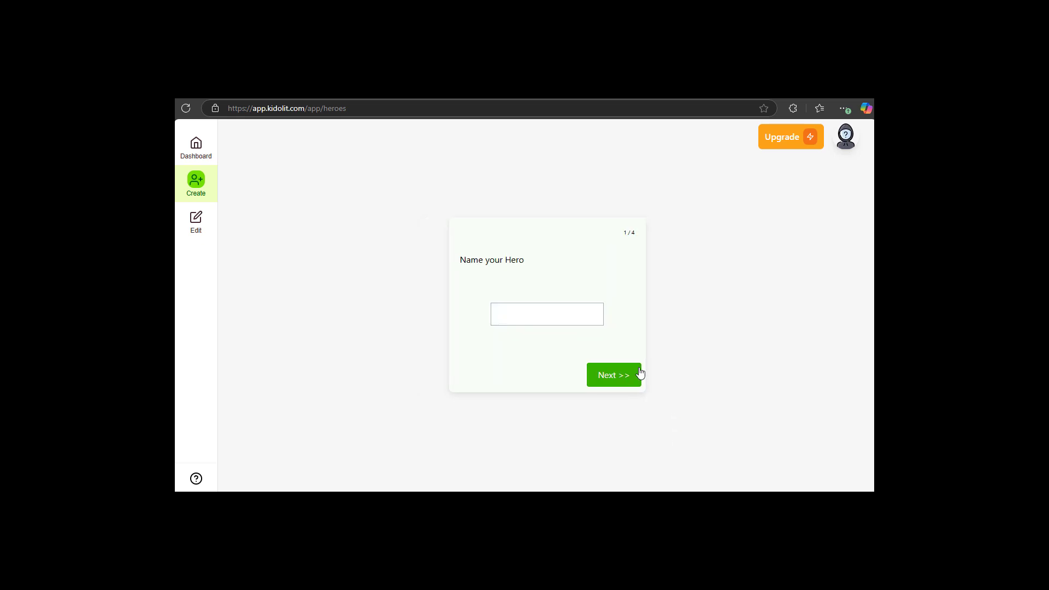
click(538, 320)
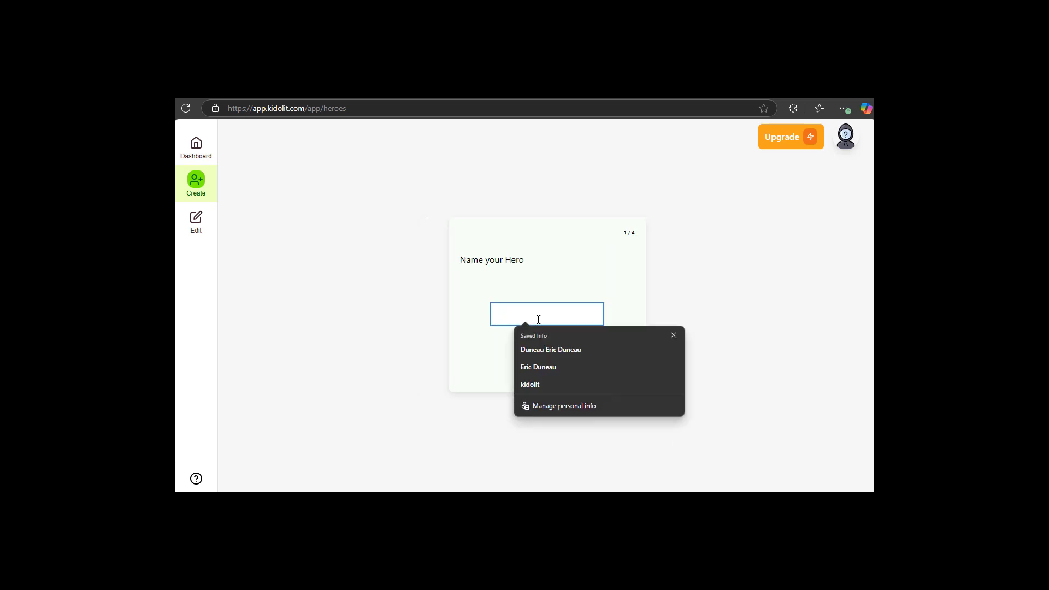
text(Elodie)
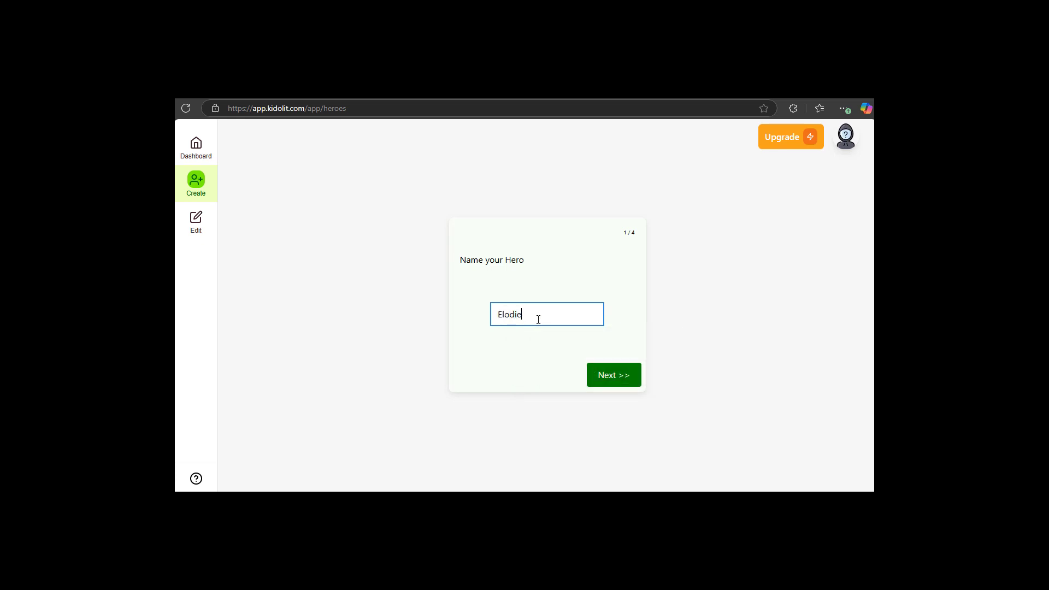
click(604, 378)
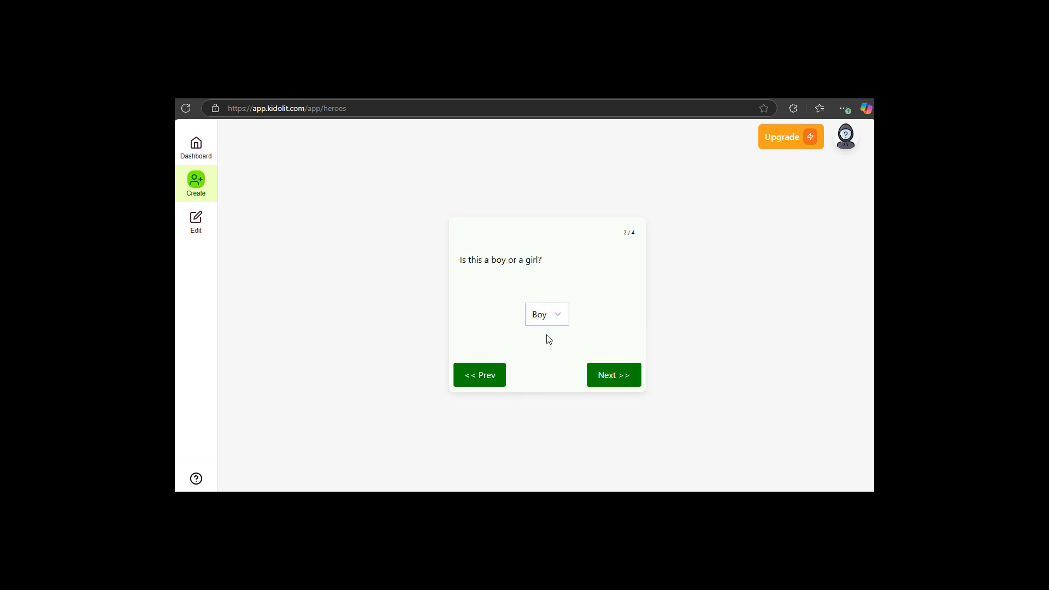
Set the hero as a girl, fill in the birth year and month, and submit the hero's details.
click(554, 324)
click(546, 352)
click(623, 375)
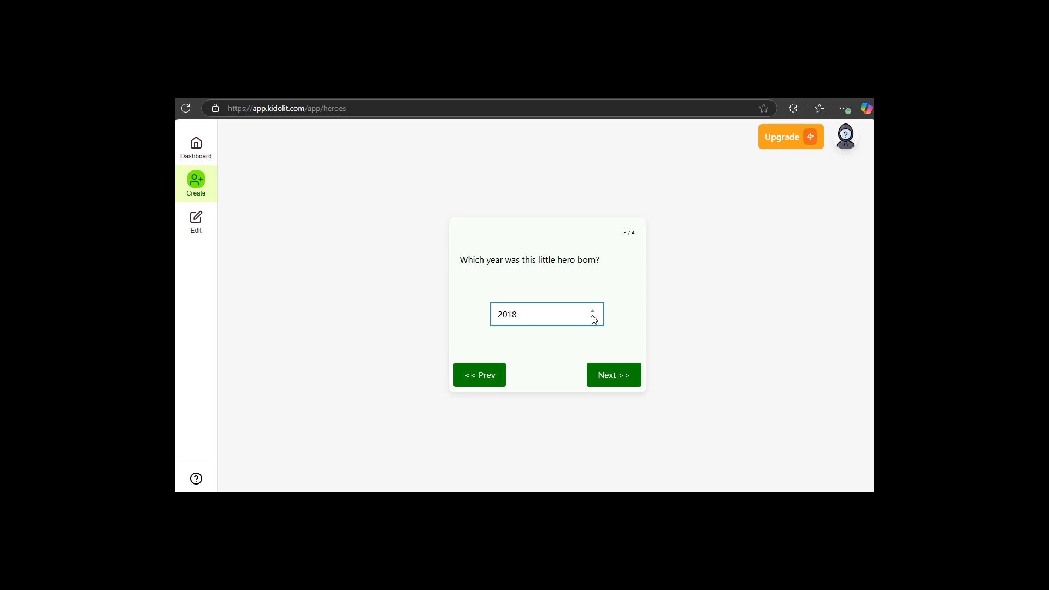
click(601, 379)
click(536, 321)
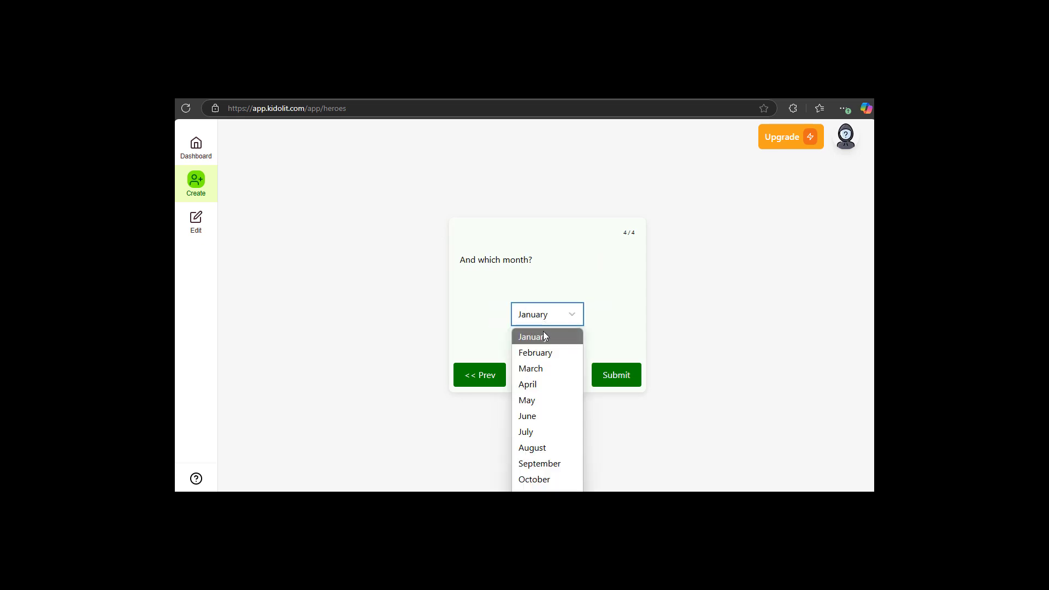
click(553, 413)
click(614, 377)
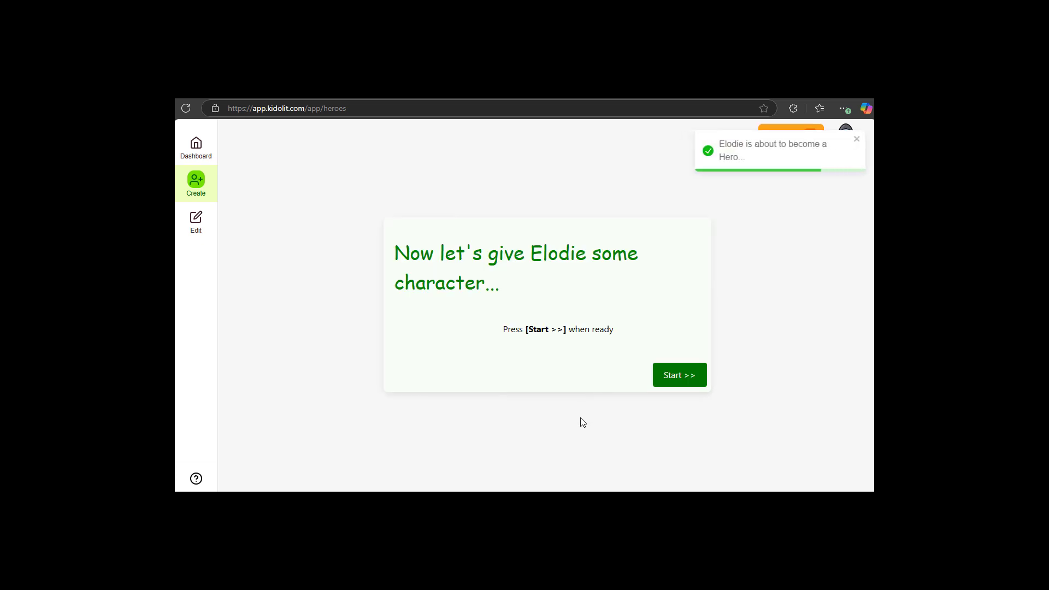
Start the hero's character questionnaire and set the balances to 72% towards Shy and 62% towards Adventurous.
click(676, 377)
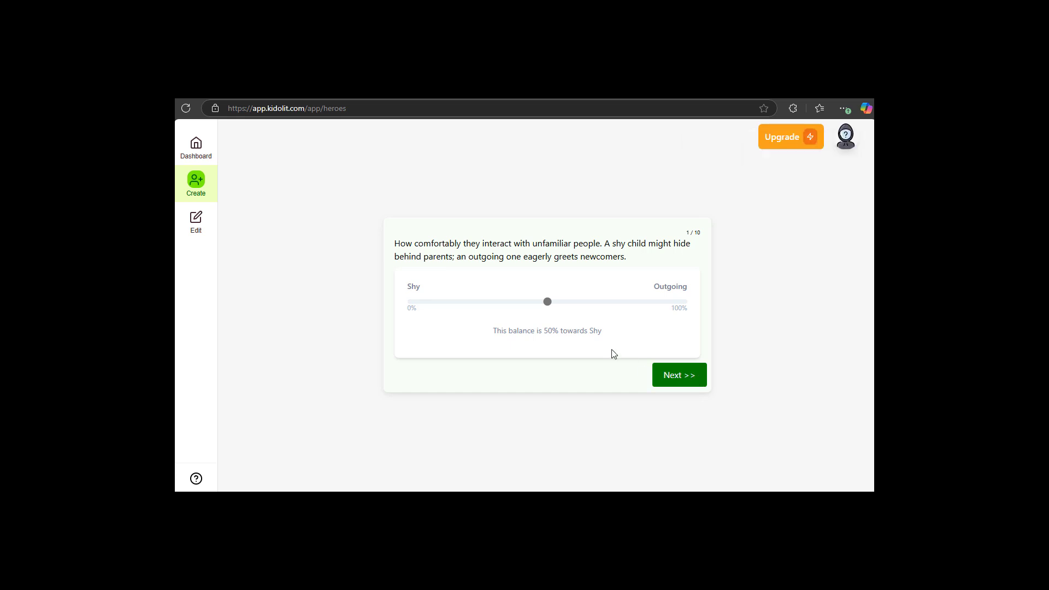
click(488, 303)
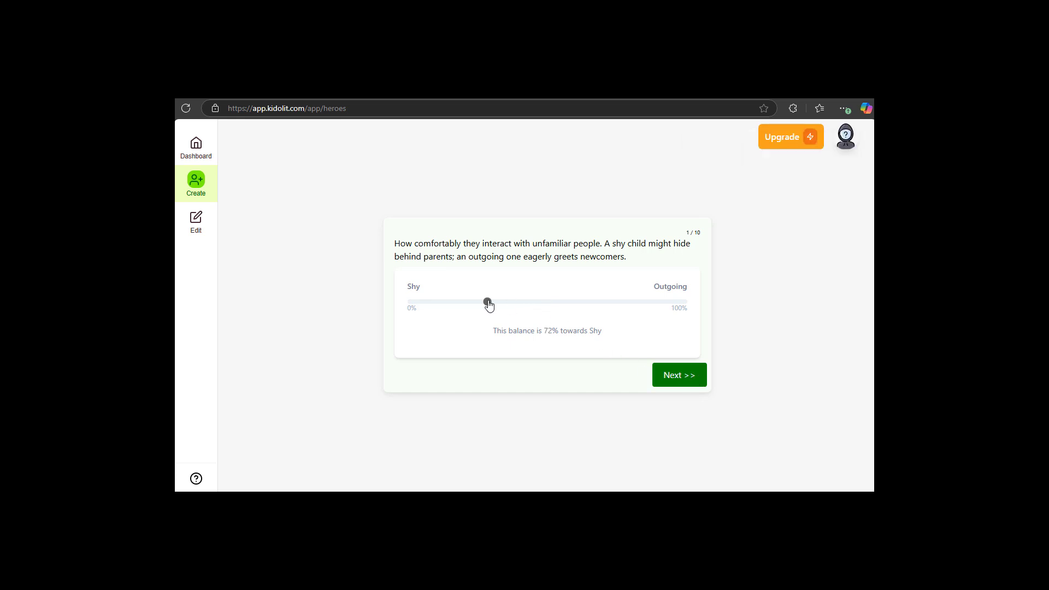
click(679, 381)
click(580, 302)
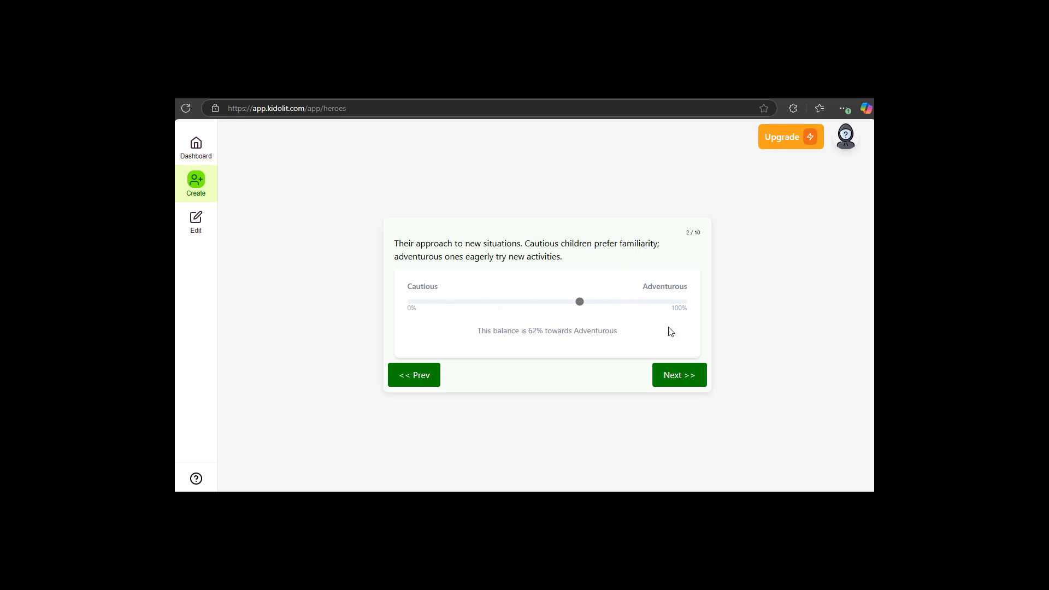
click(681, 373)
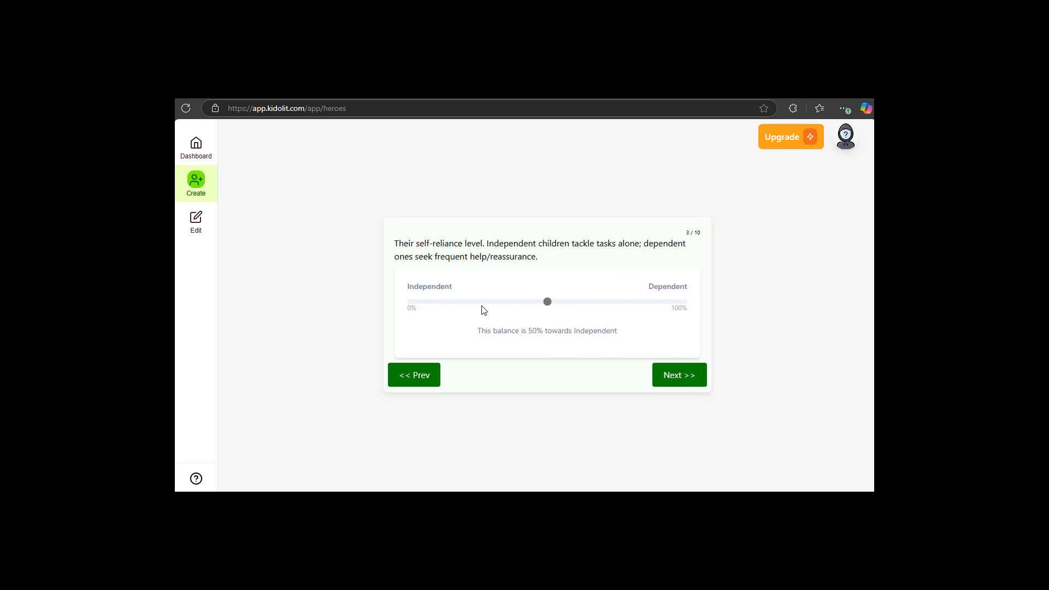
Shift the self-reliance balance towards Independent, keep the defaults for questions 4 to 6, and set cooperation to 69% towards Uncooperative.
click(514, 302)
click(680, 379)
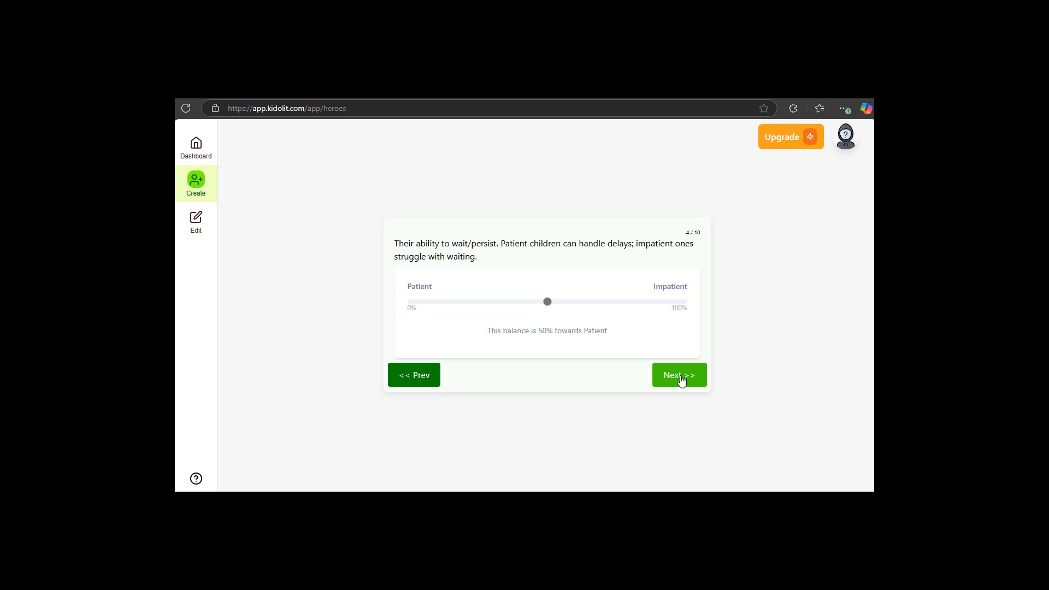
click(681, 379)
click(681, 379)
click(681, 379)
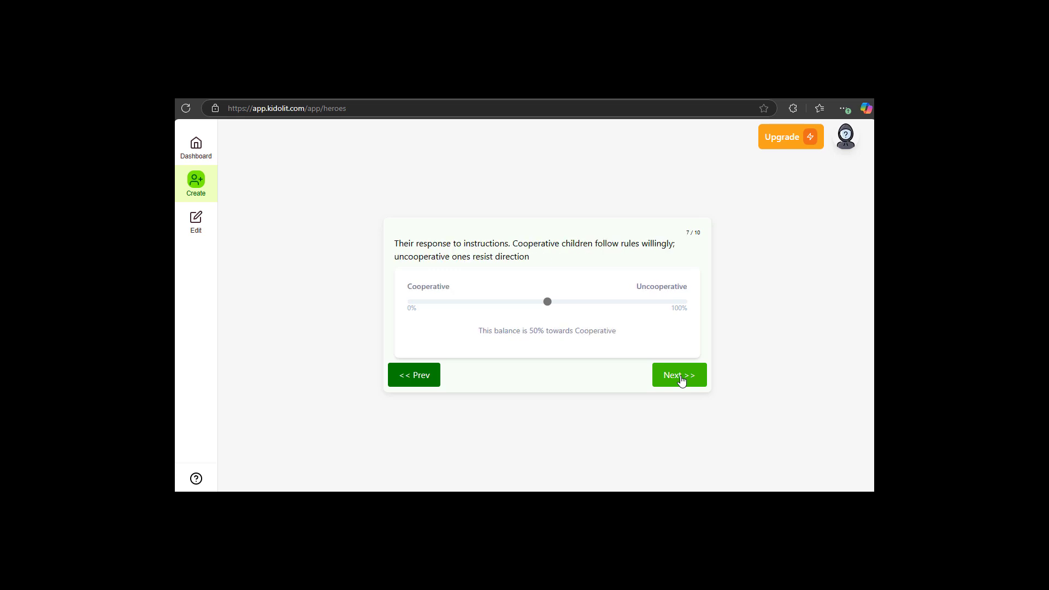
click(599, 302)
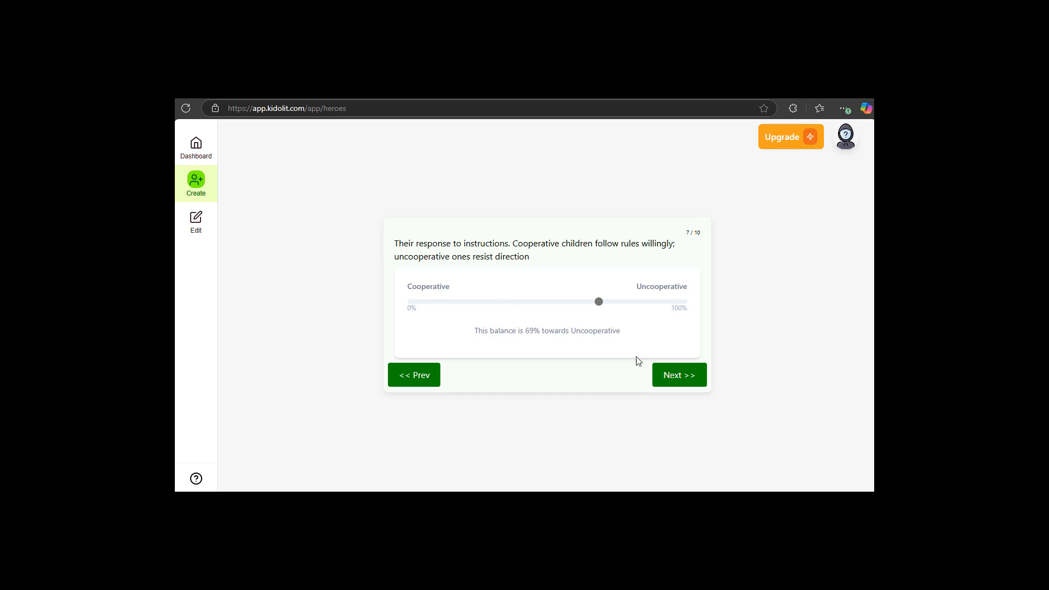
Set the adaptability balance to 67% towards Rigid, keep the defaults for questions 9 and 10, and submit the questionnaire.
click(681, 379)
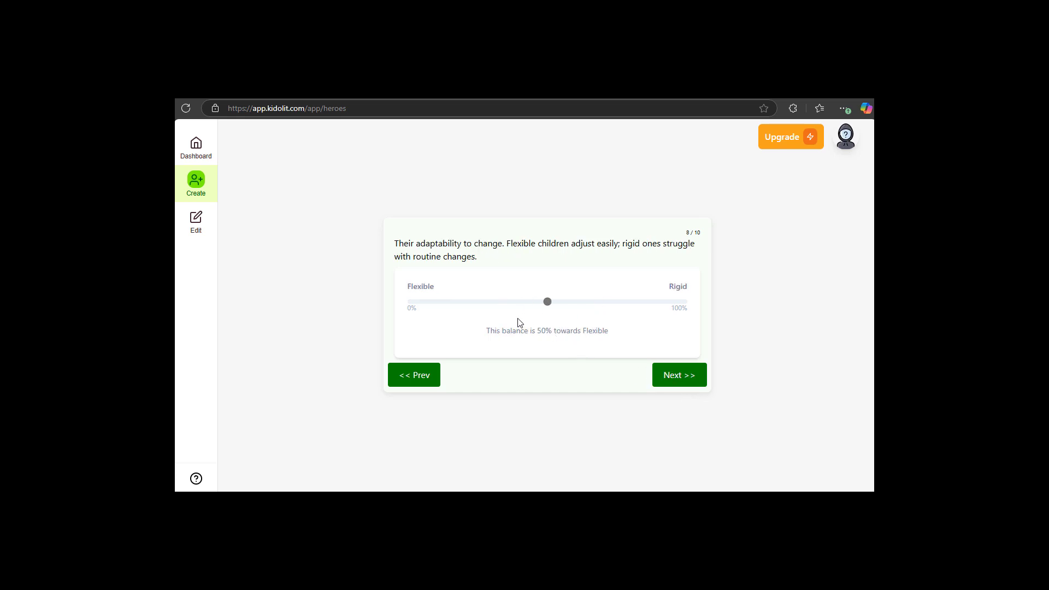
click(593, 303)
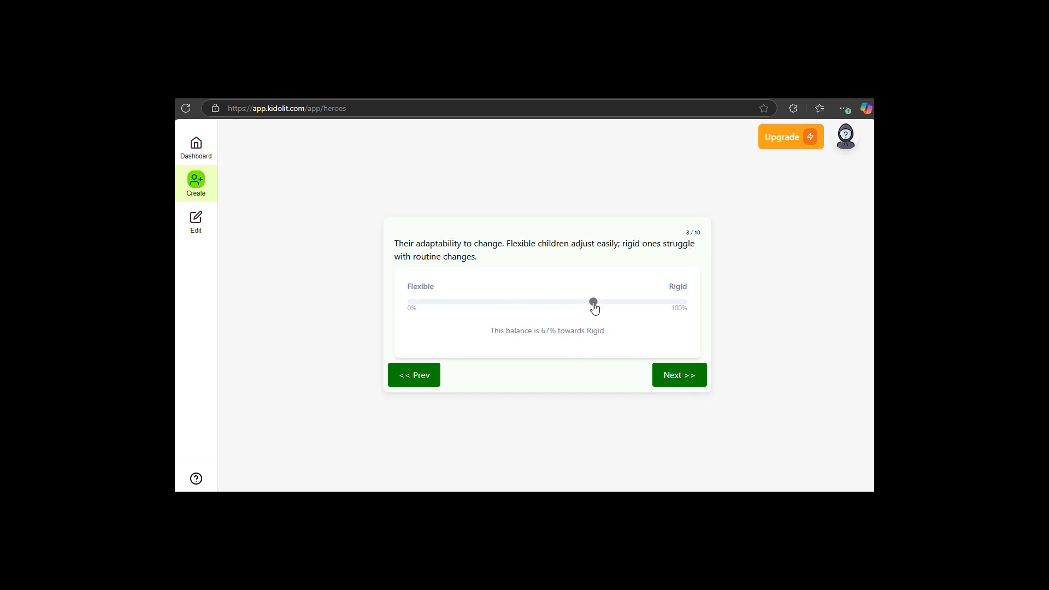
click(666, 378)
click(666, 378)
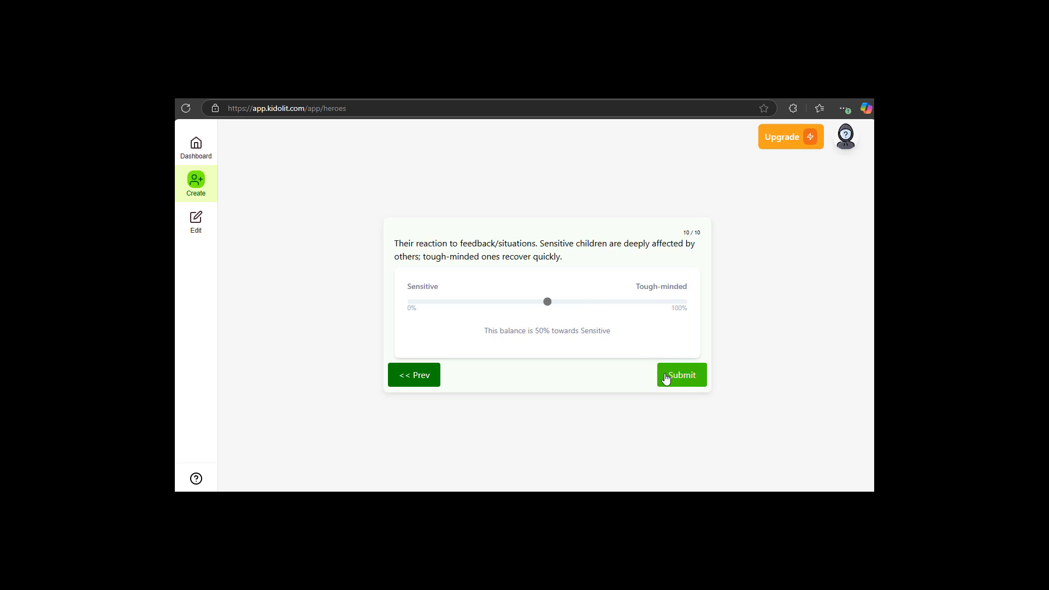
click(665, 377)
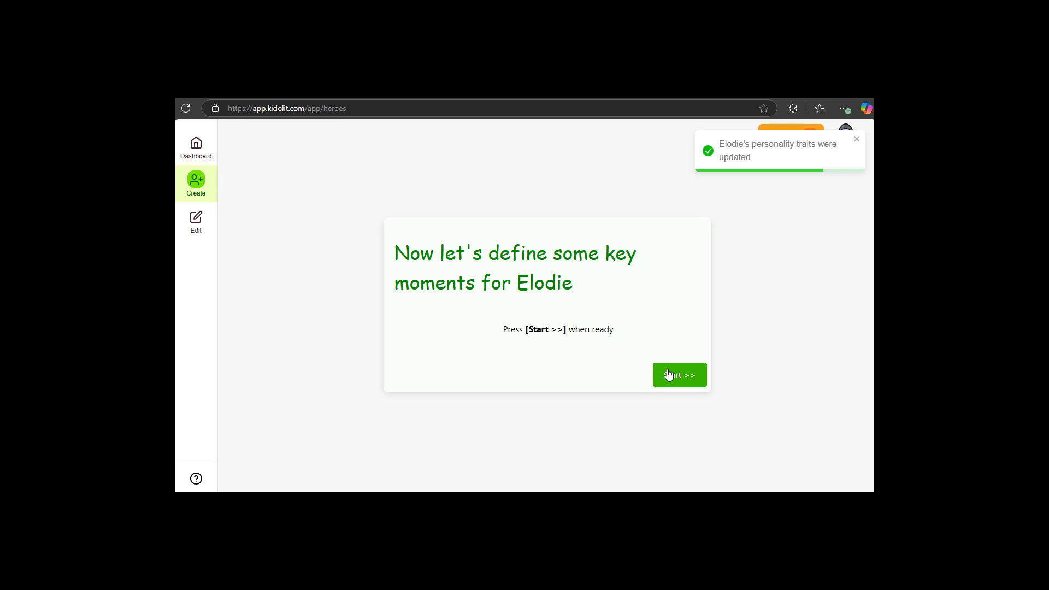
Start the hero's key moments with the routine "attempts to prove a scientific theory" and the catch phrase "I will soon get this right!".
click(668, 375)
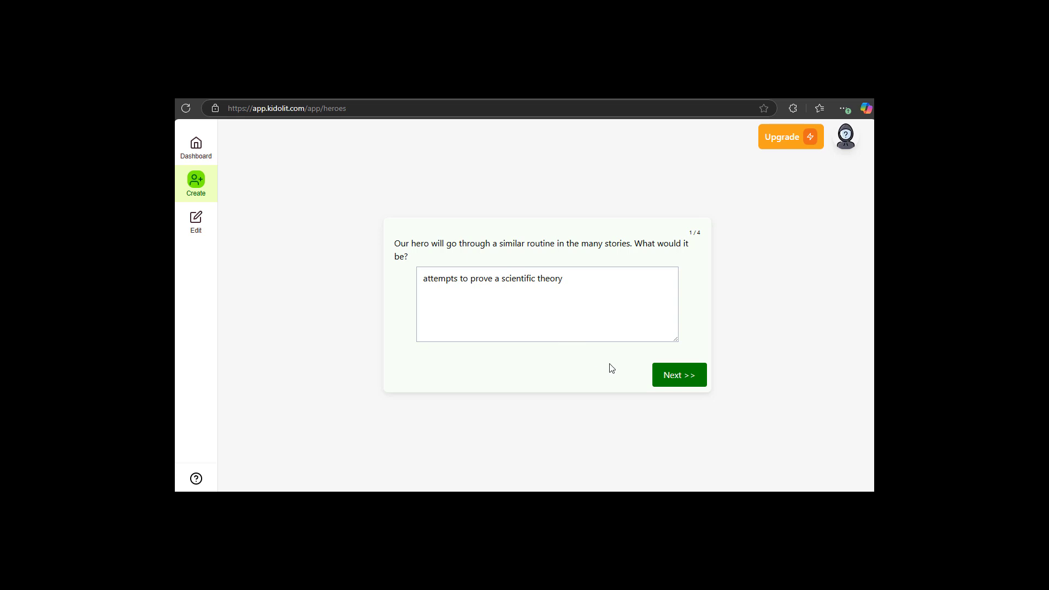
click(690, 380)
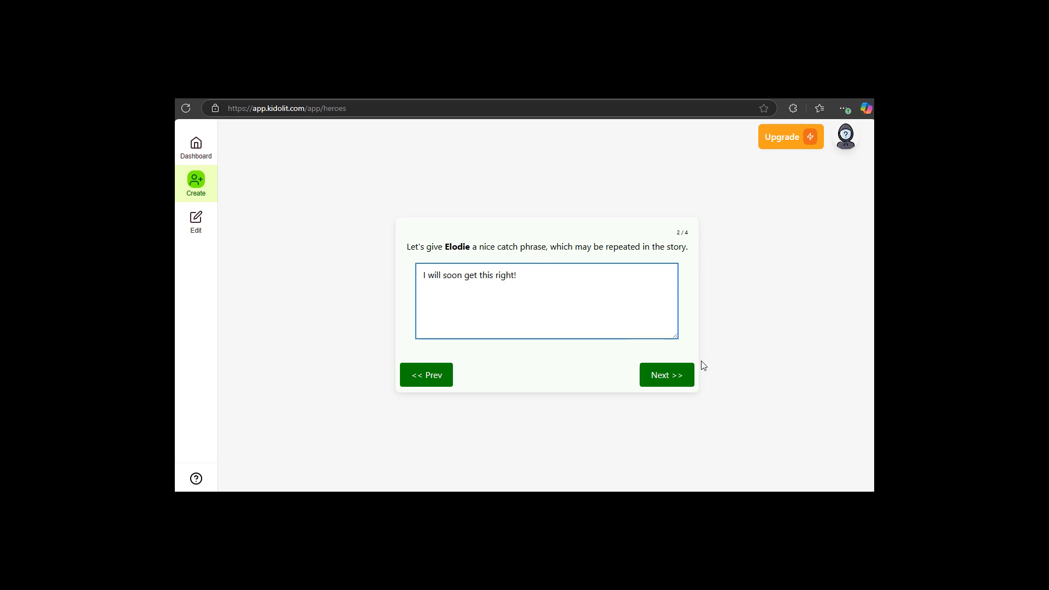
click(683, 377)
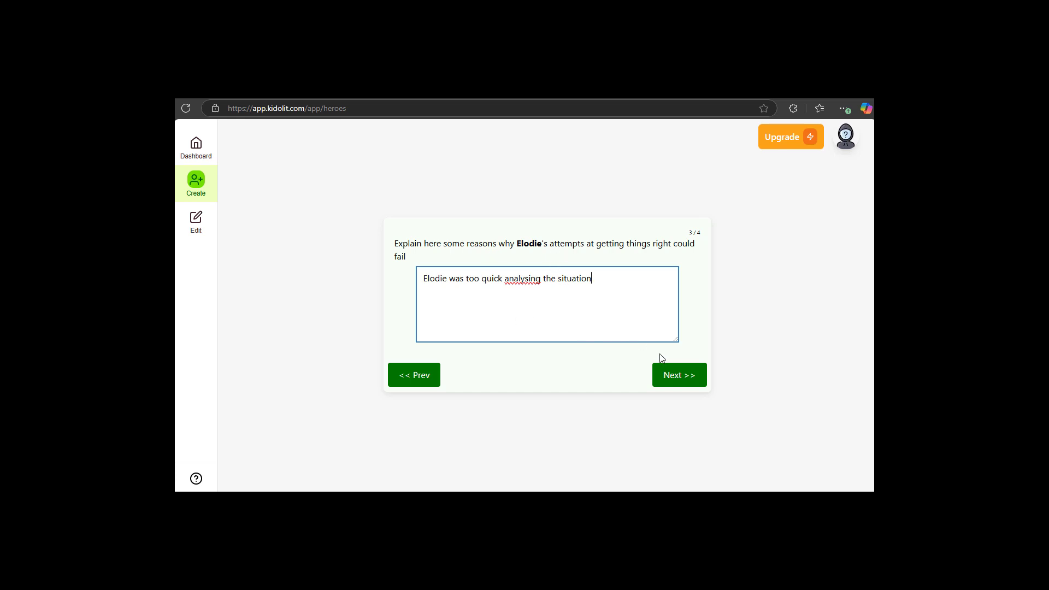
Give being too quick analysing the situation as failure reason and "enjoy the proud moment of ticking the theory as completed on a notepad" as ending; submit.
click(683, 378)
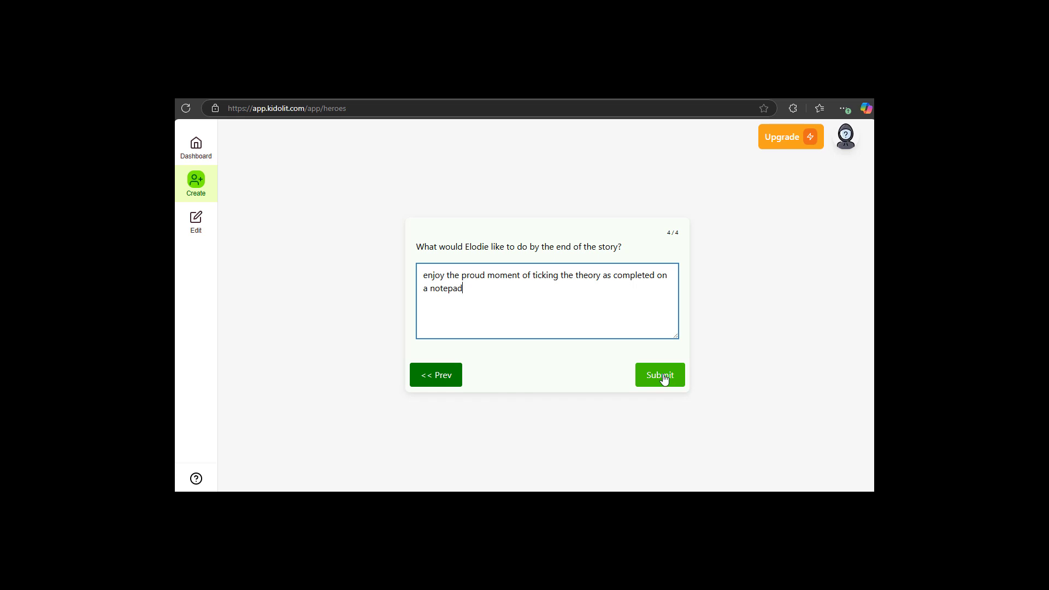
click(667, 378)
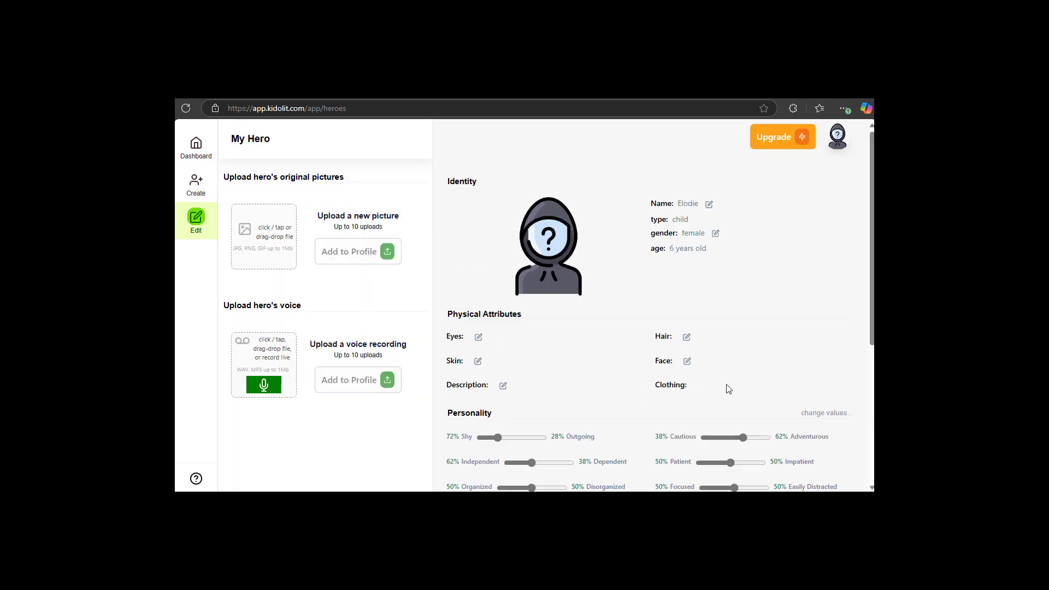
scroll(728, 388, down, 4)
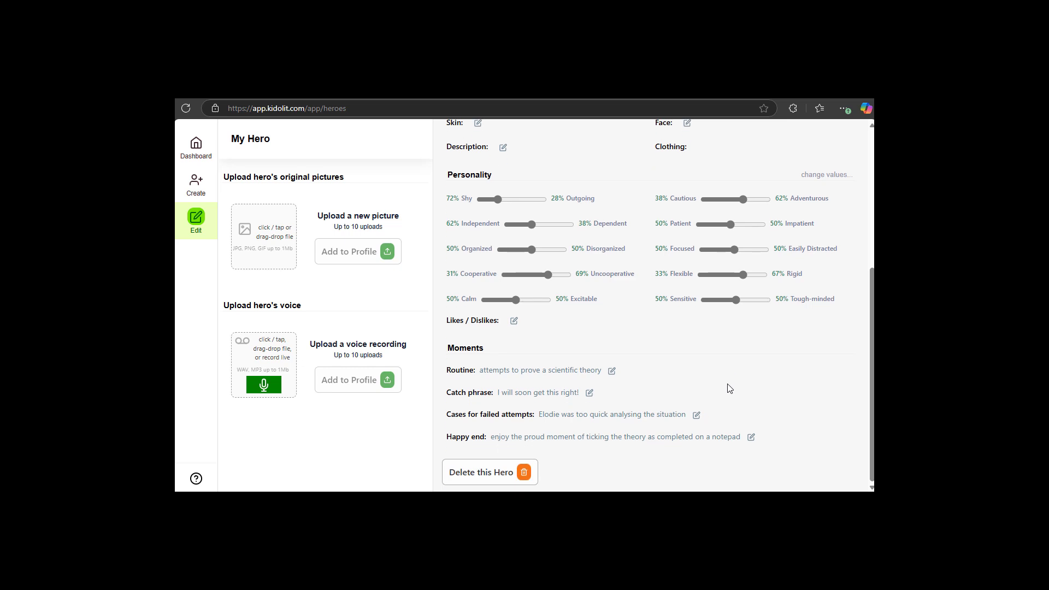
scroll(727, 384, up, 4)
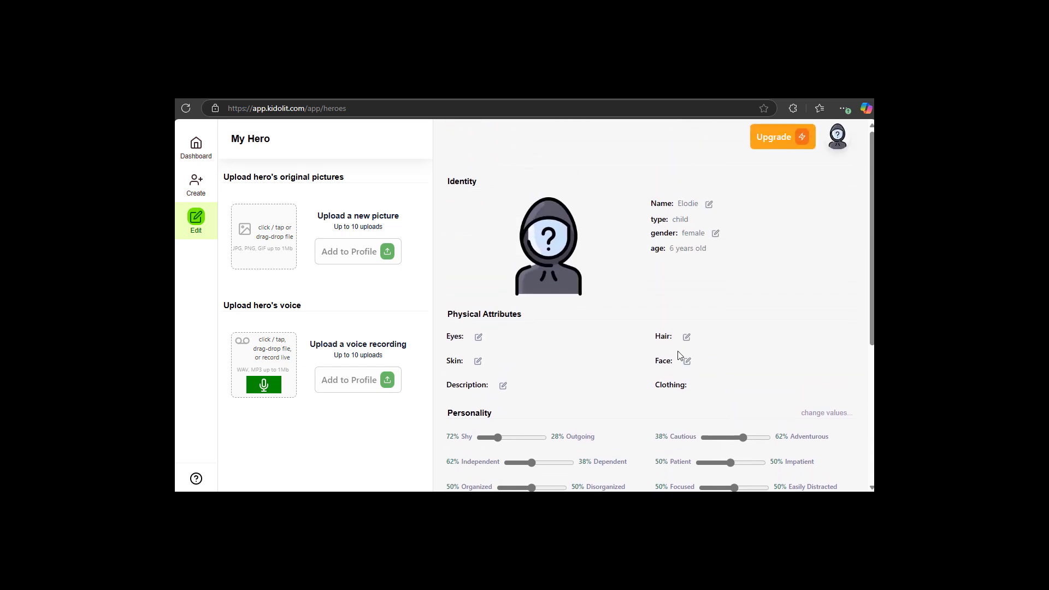
click(267, 236)
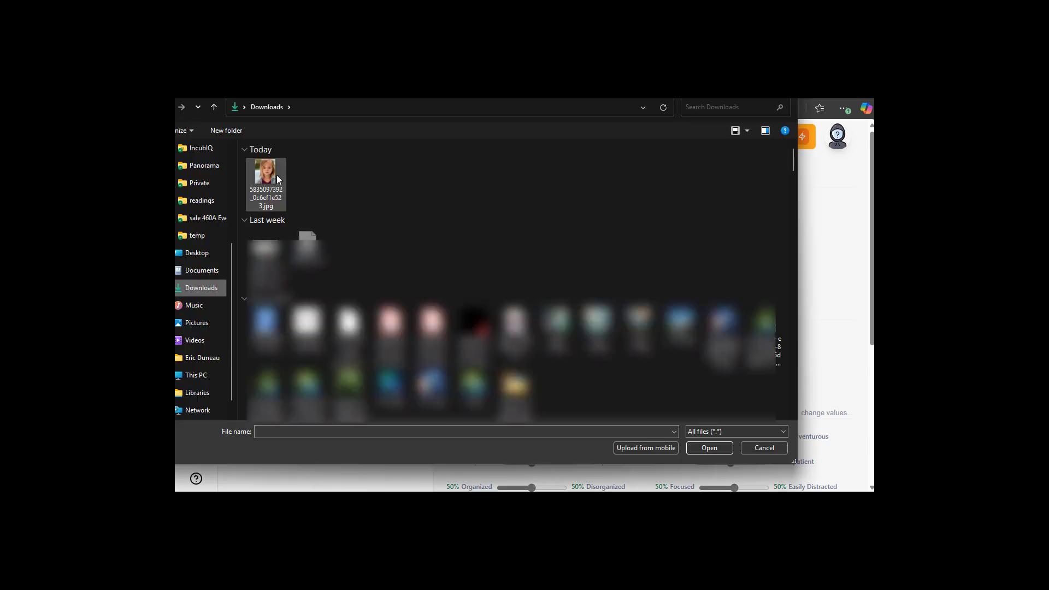
double_click(268, 173)
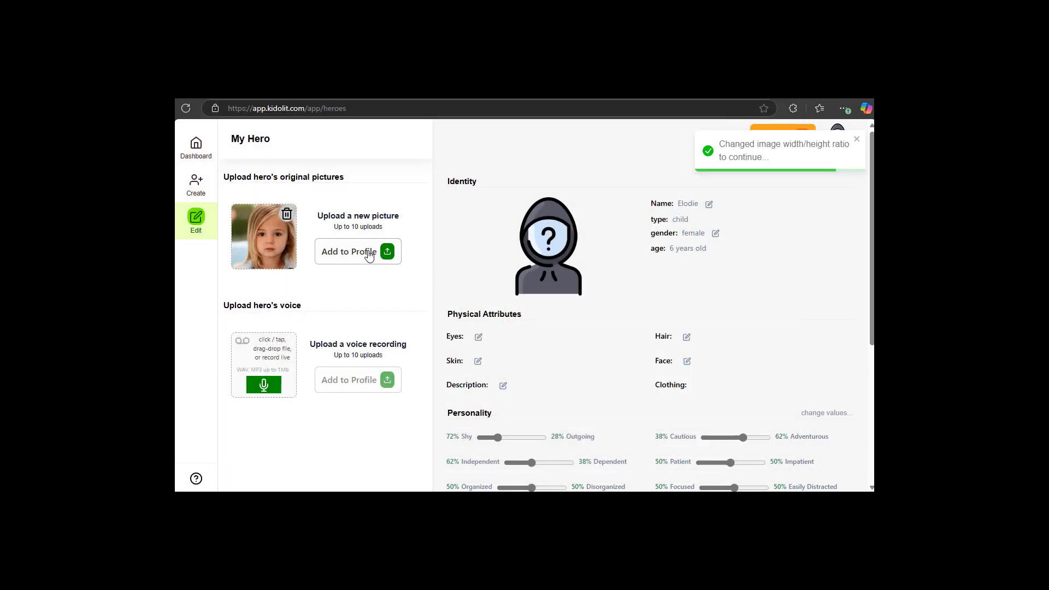
click(391, 254)
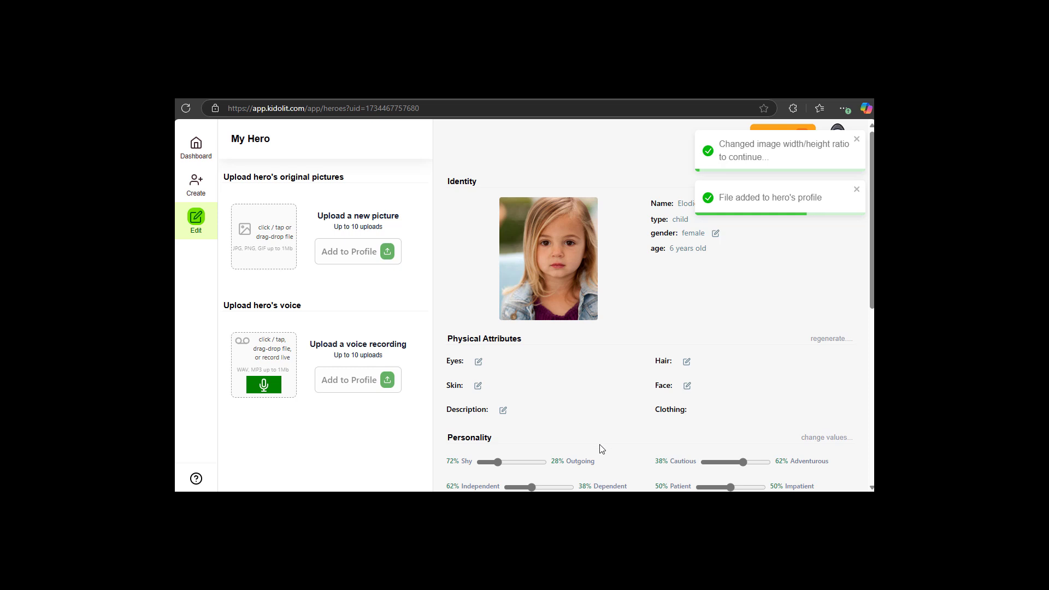
Generate the hero's physical attributes from the uploaded picture and review the descriptions.
click(834, 342)
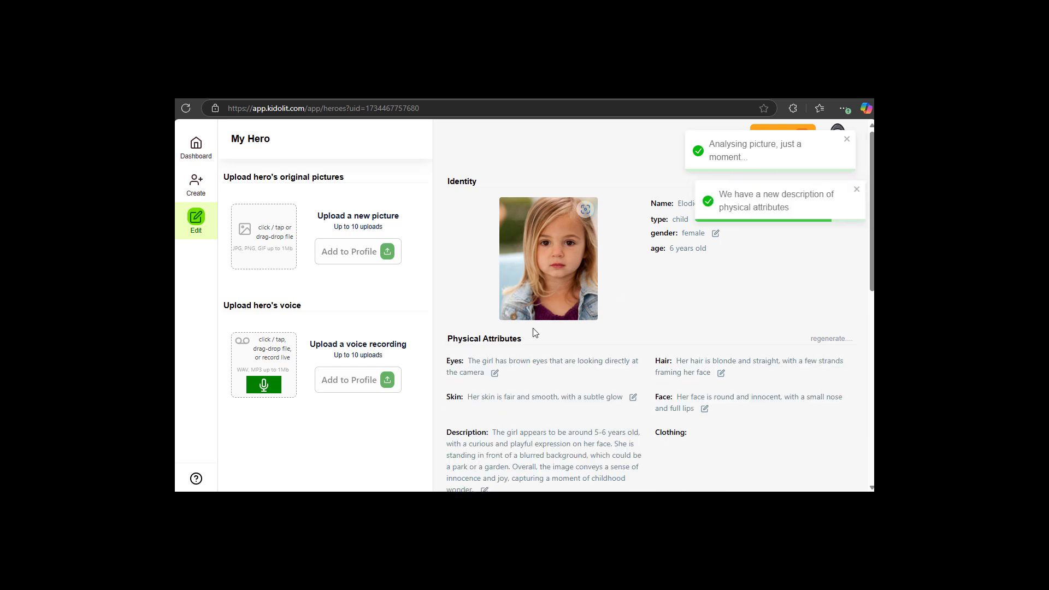
scroll(551, 406, down, 1)
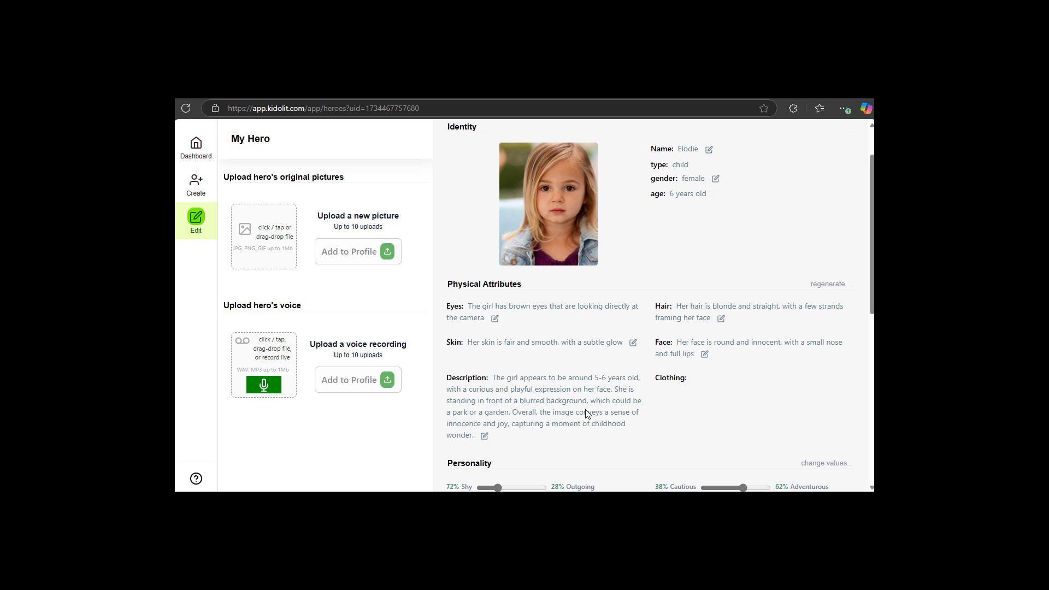
scroll(514, 379, up, 1)
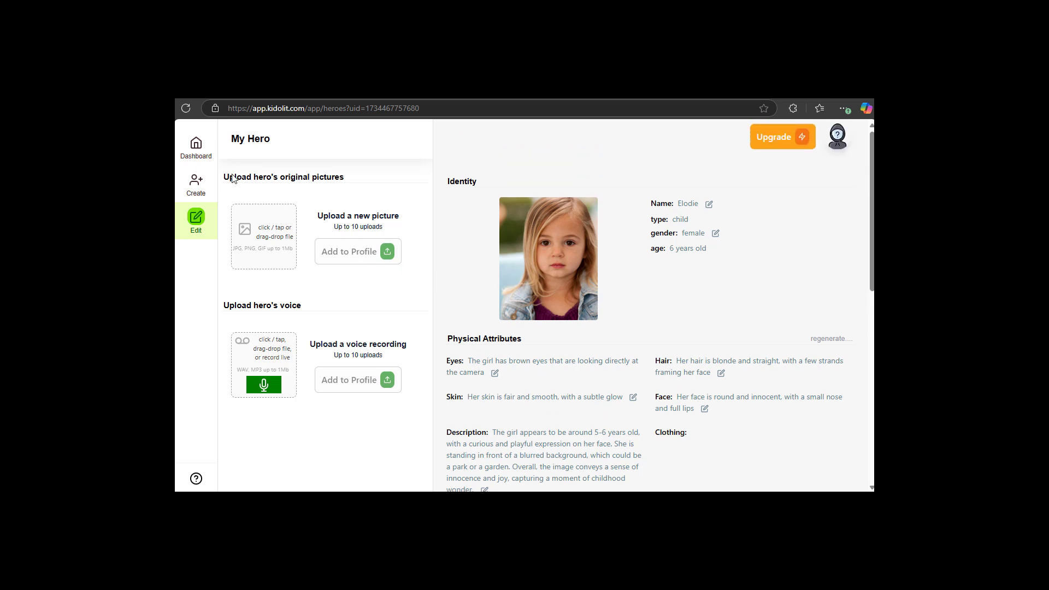
Start a new story blueprint from the dashboard and choose the newly created hero for it.
click(197, 153)
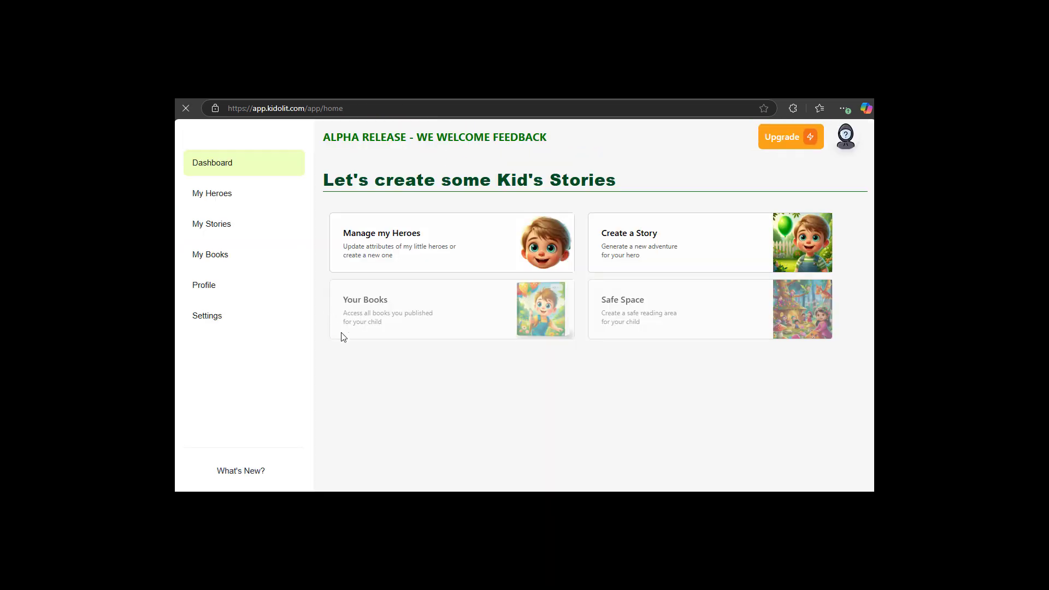
click(681, 245)
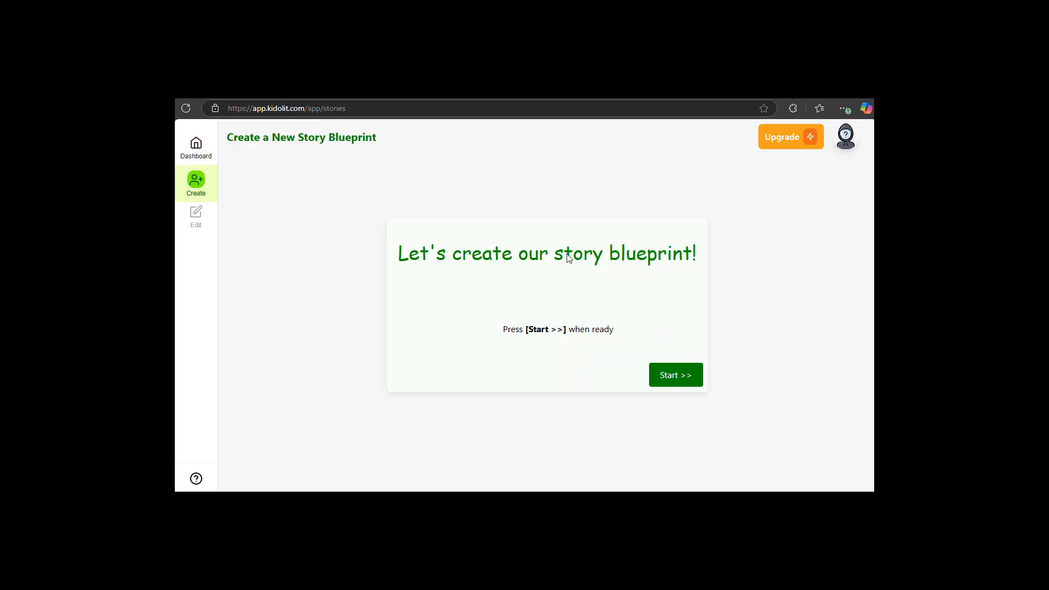
click(686, 379)
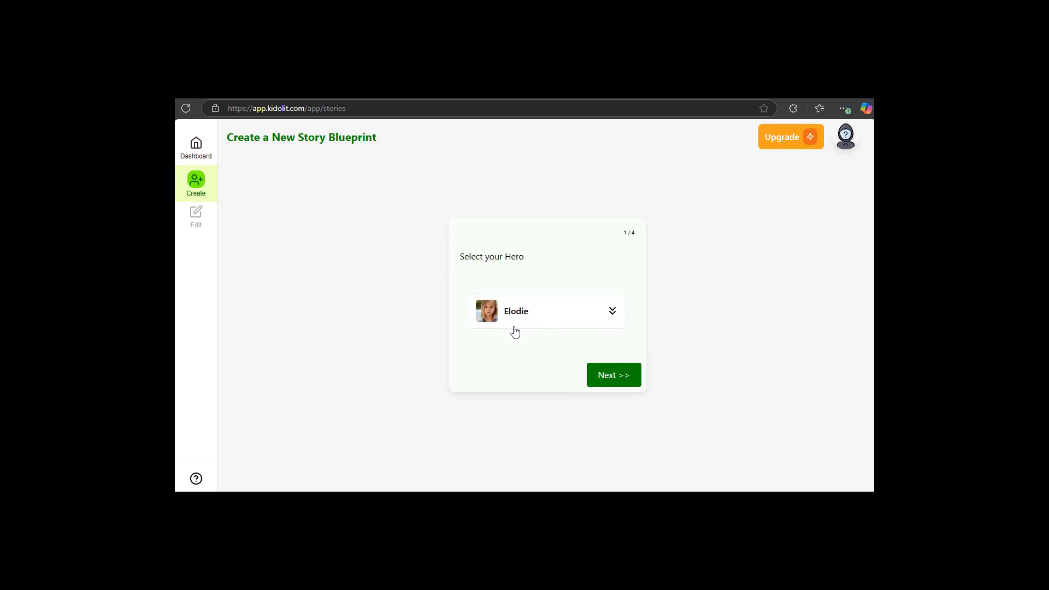
click(535, 318)
click(534, 316)
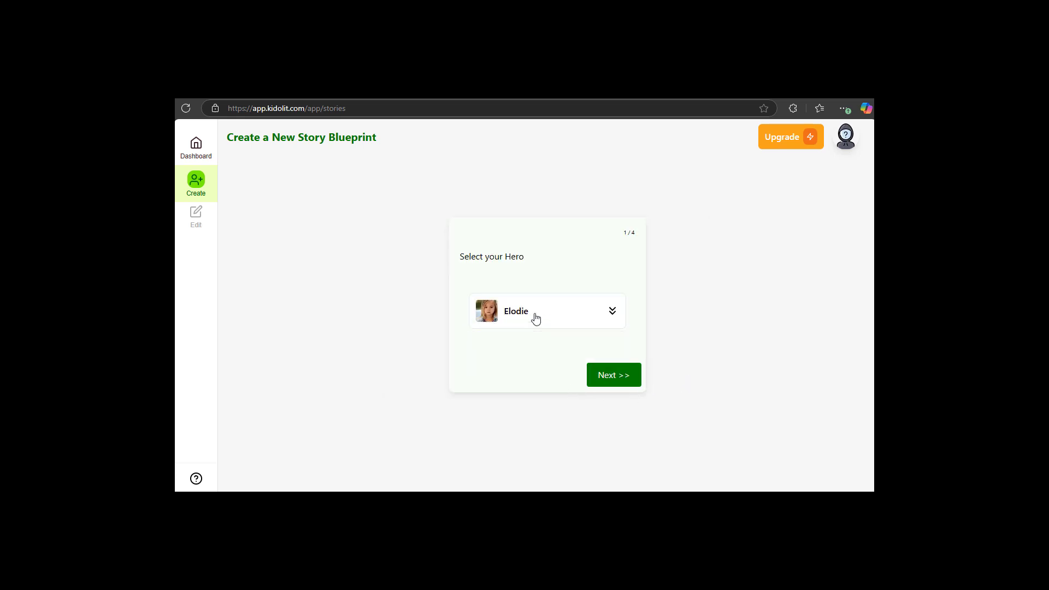
click(601, 375)
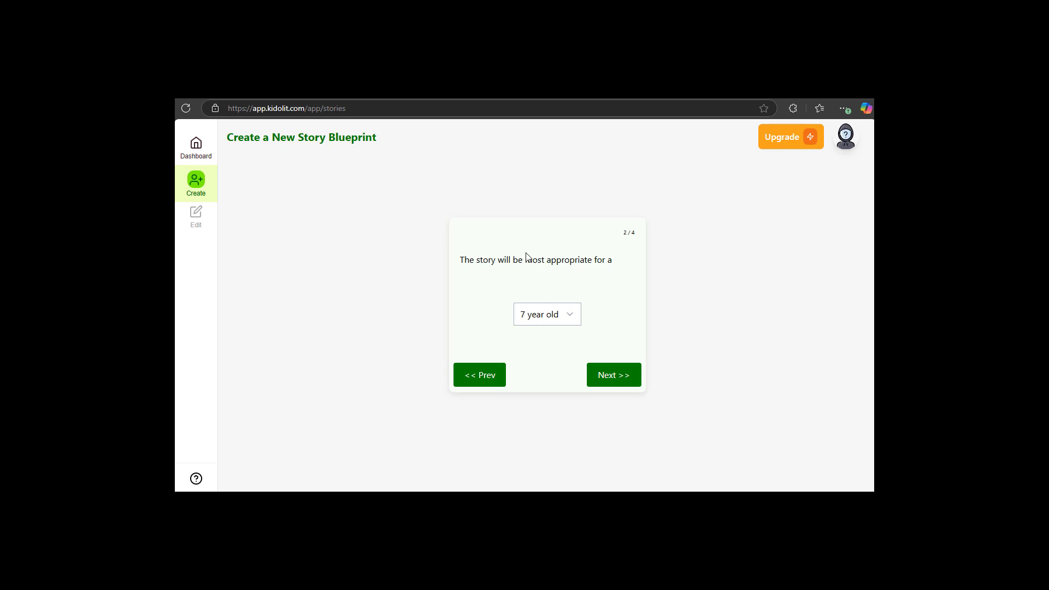
Set the story's target age to 7 year old and keep the Automated blueprint creation mode.
click(553, 318)
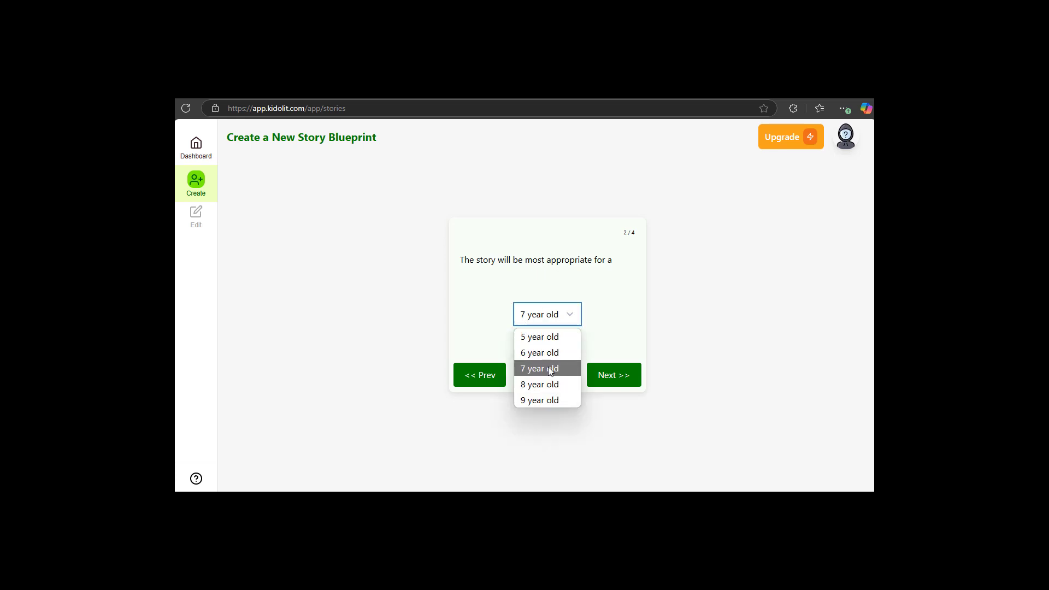
click(548, 368)
click(609, 374)
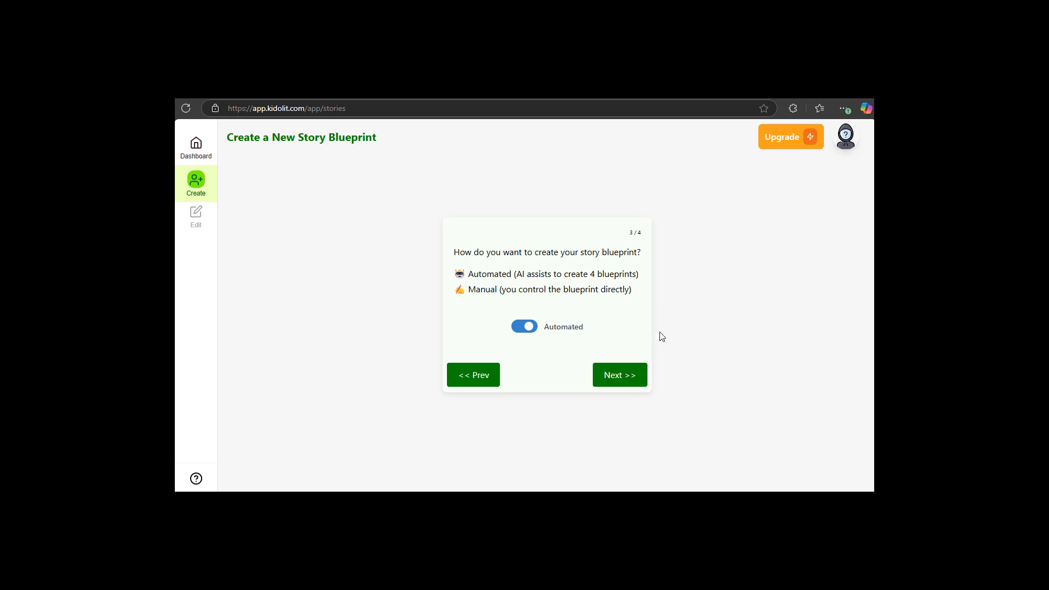
click(618, 374)
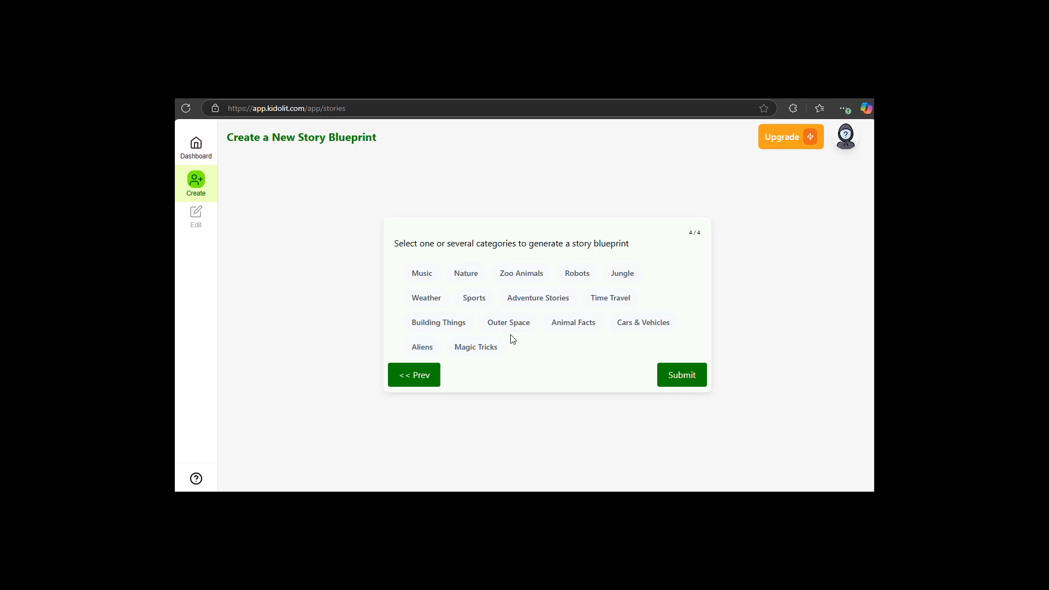
Choose the categories Time Travel, Outer Space and Magic Tricks and submit them to generate the story blueprints.
click(596, 304)
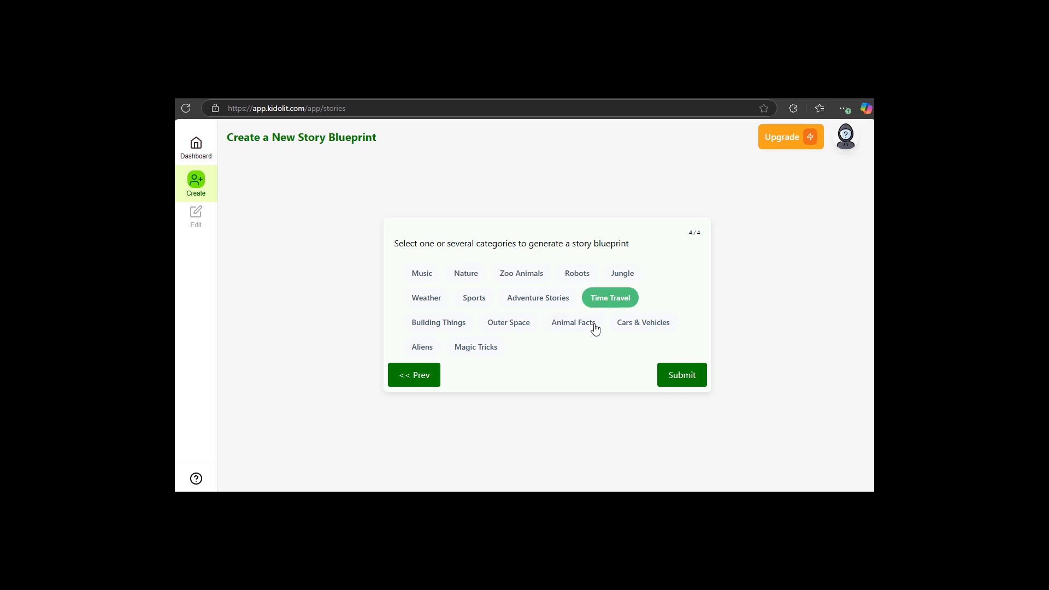
click(509, 335)
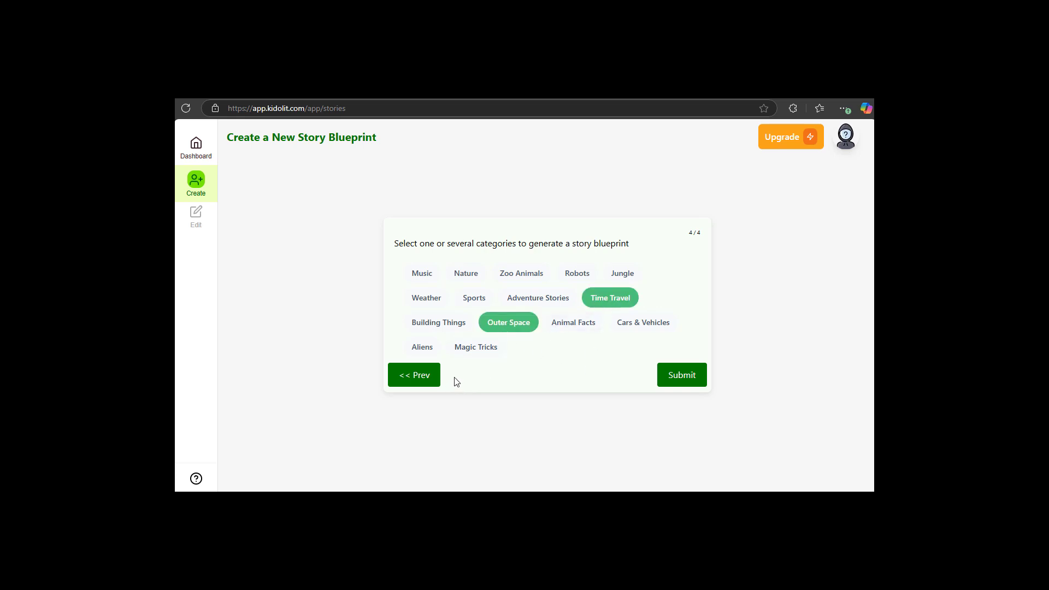
click(469, 352)
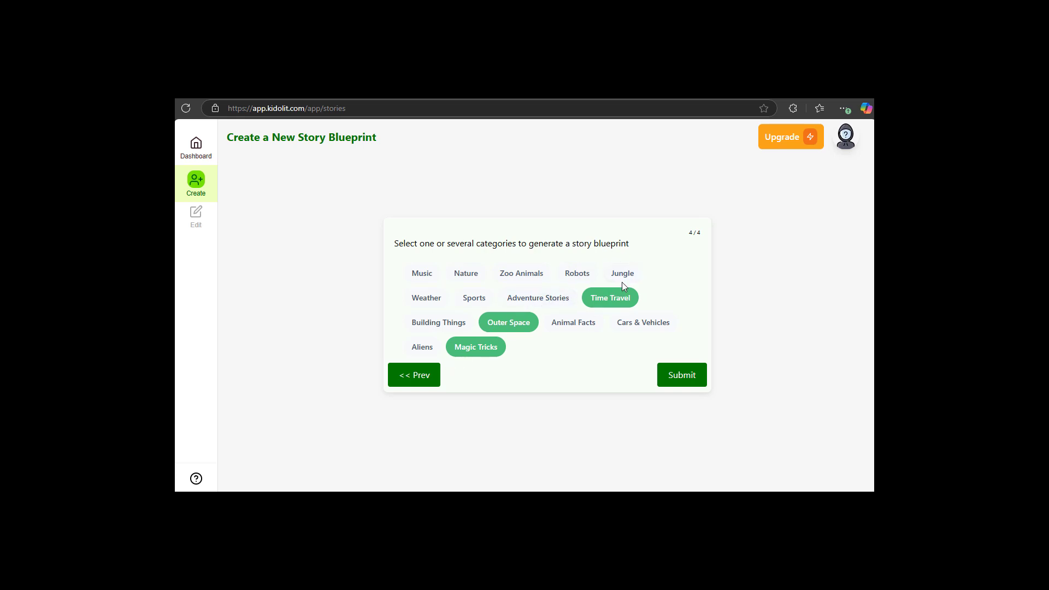
click(683, 378)
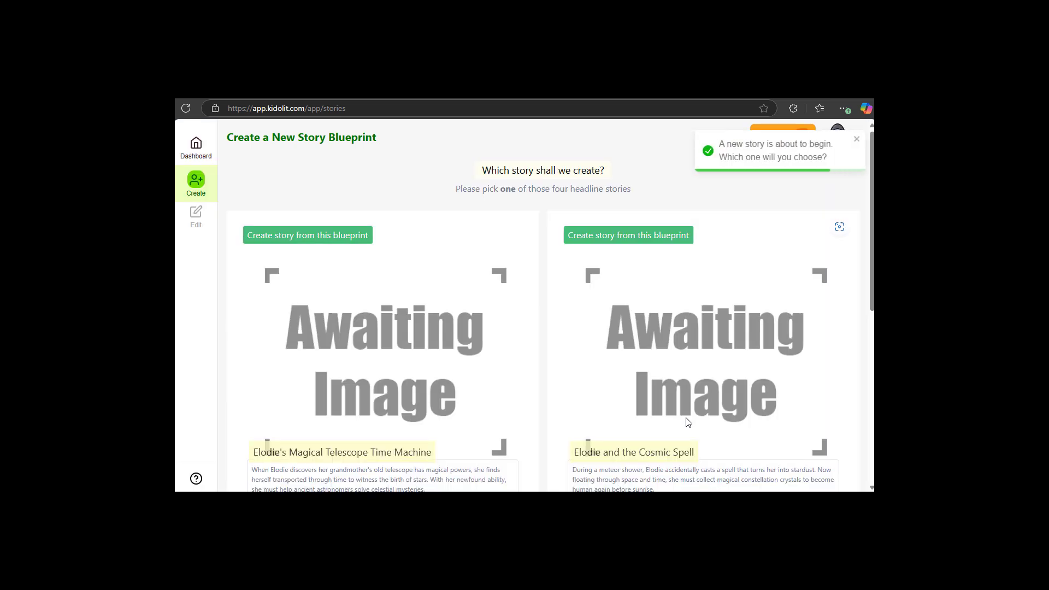
Examine the titles, summaries and images of the four proposed story blueprints.
scroll(687, 423, down, 1)
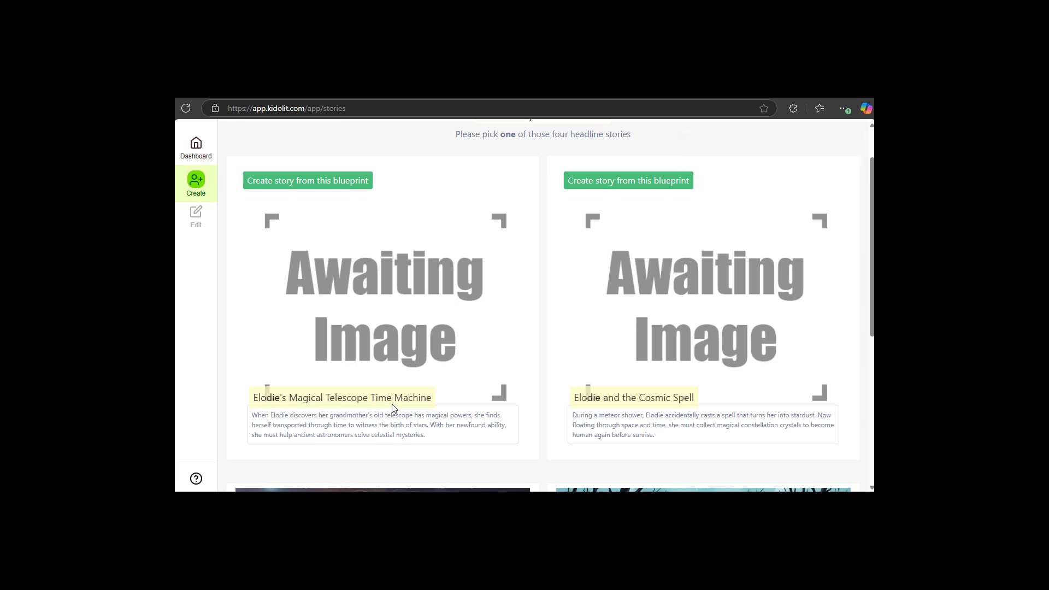
scroll(529, 432, down, 2)
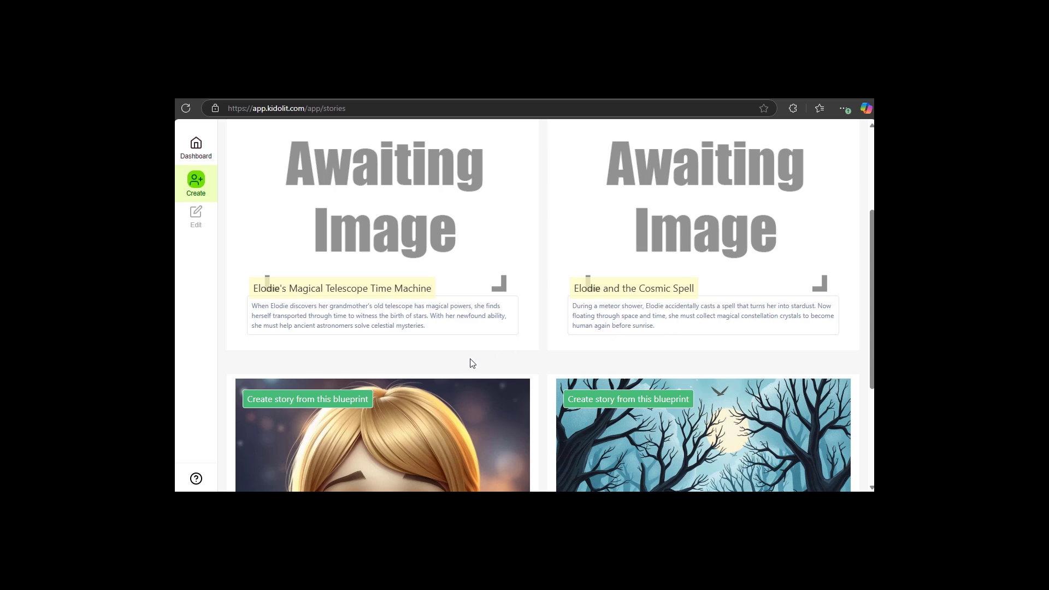
scroll(325, 417, down, 3)
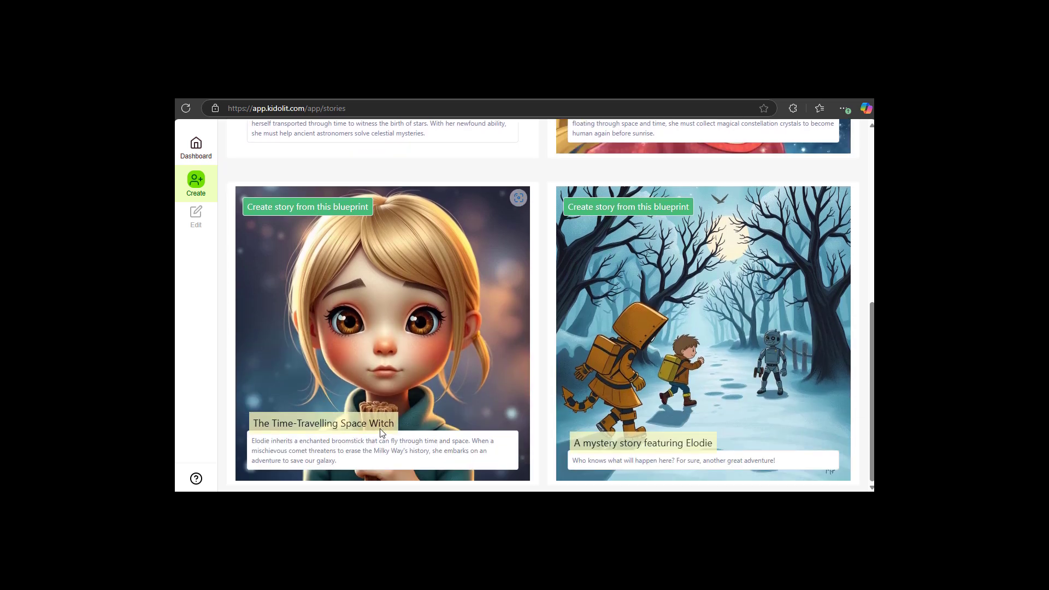
scroll(730, 414, up, 4)
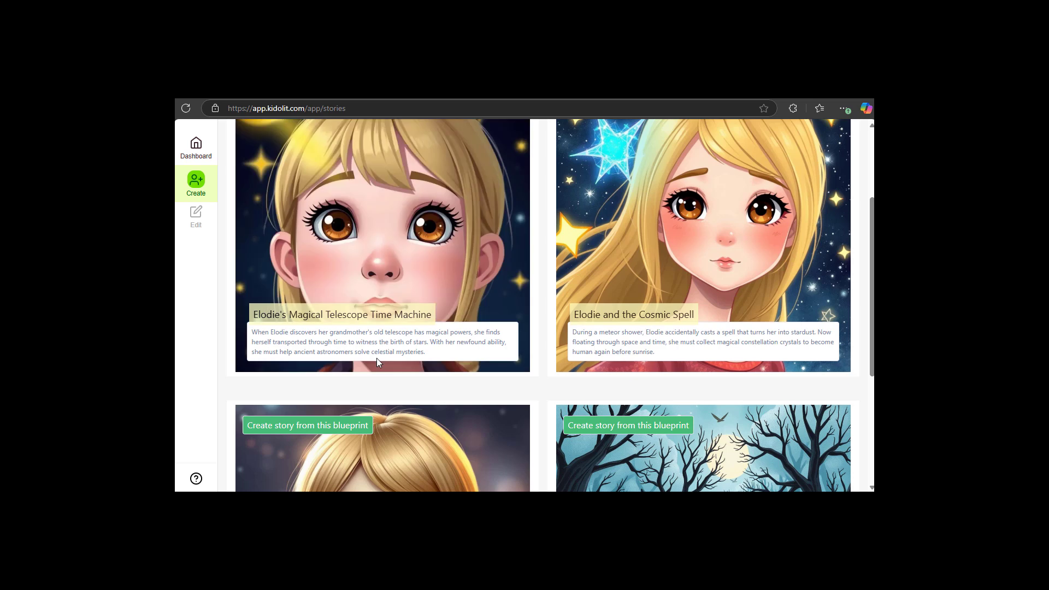
scroll(377, 359, up, 1)
scroll(398, 355, down, 3)
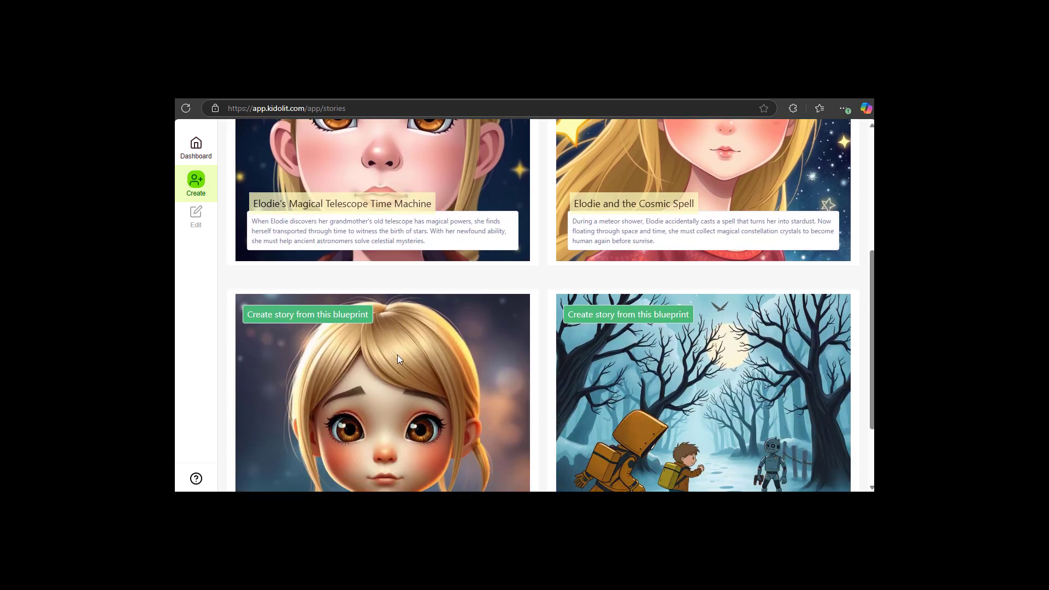
scroll(398, 355, up, 5)
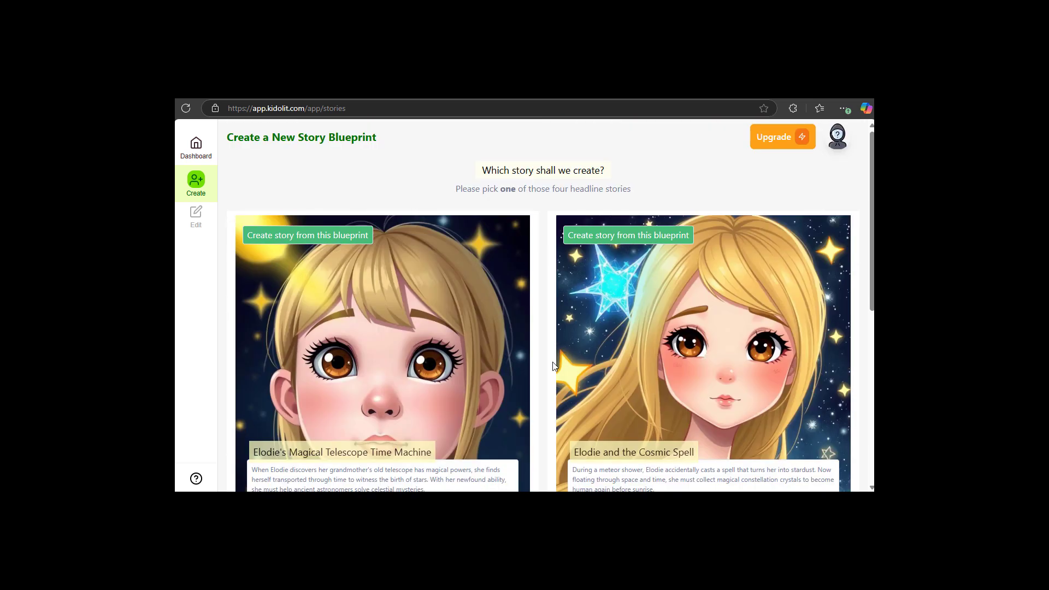
Create the story from the Cosmic Spell blueprint and review the cover and first four pages of its draft.
click(649, 236)
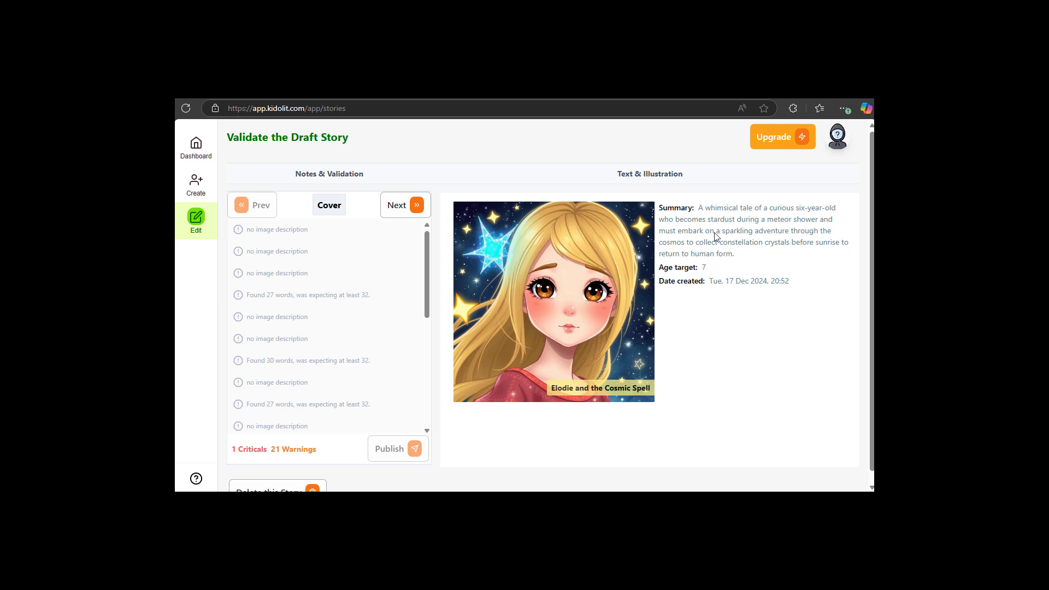
click(399, 216)
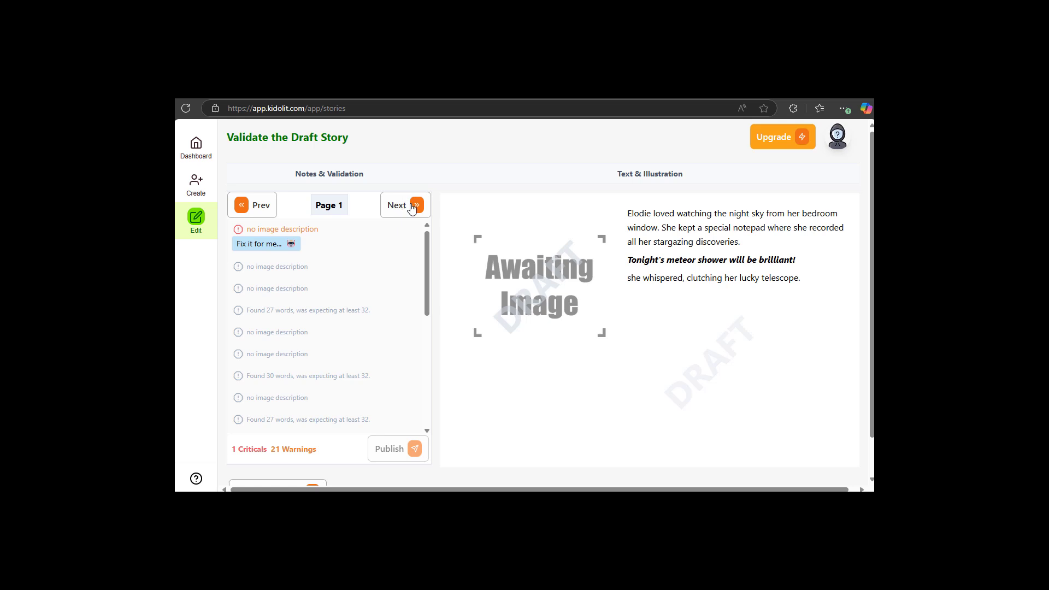
click(412, 207)
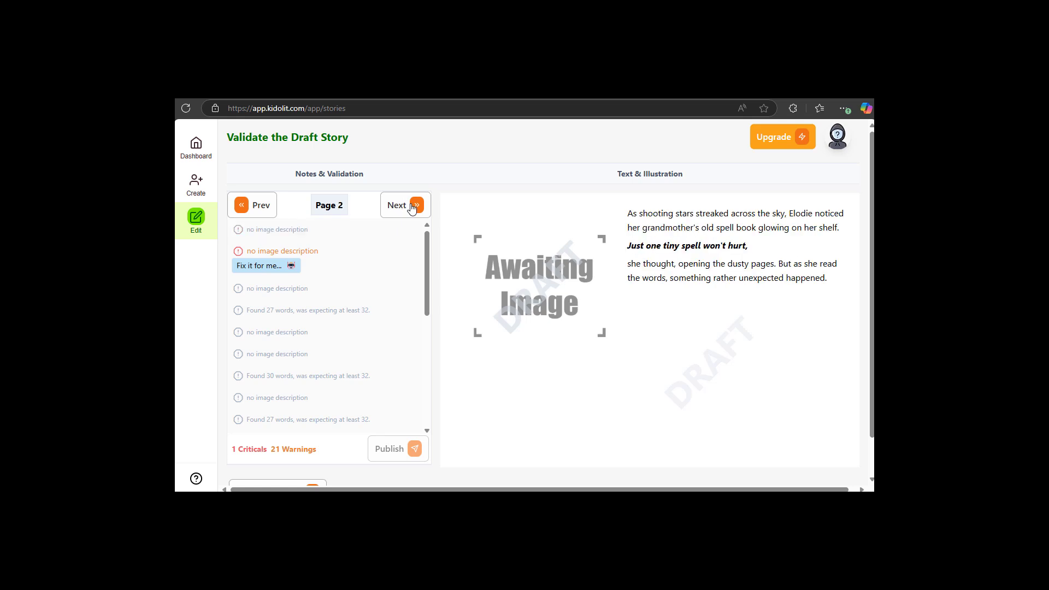
click(412, 207)
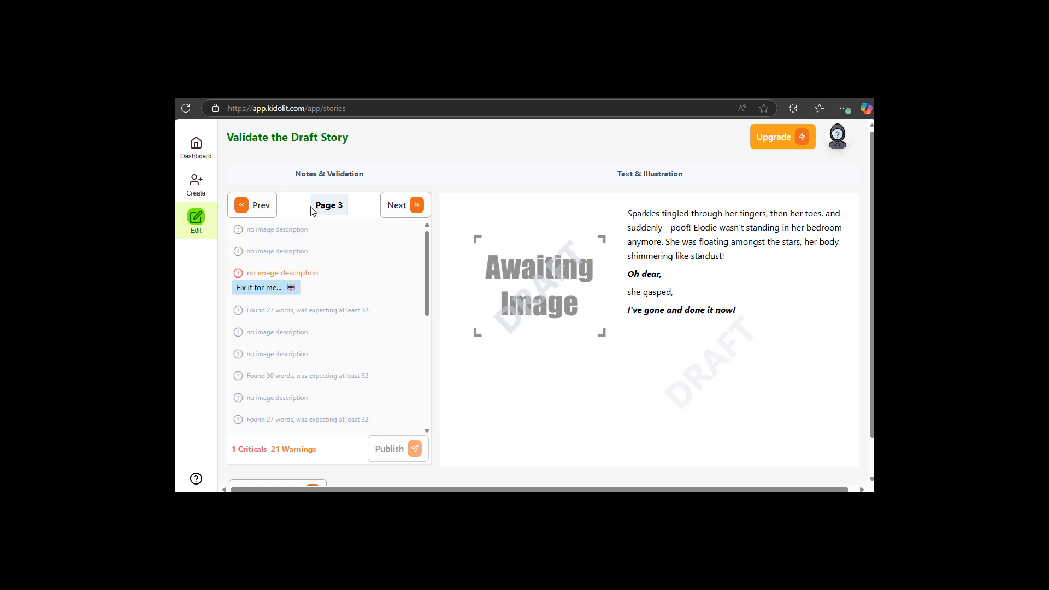
click(407, 211)
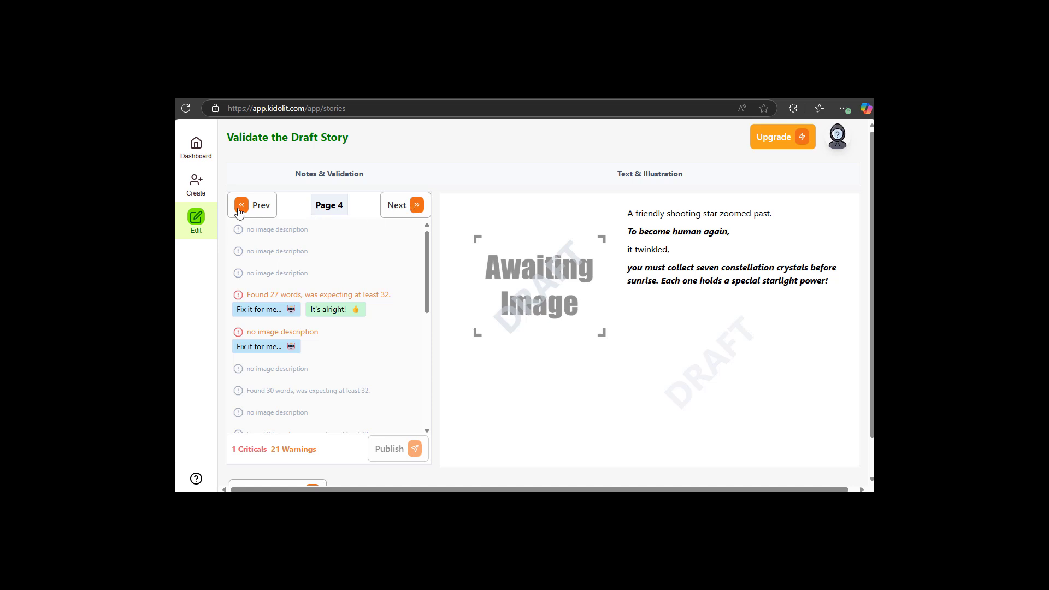
click(250, 207)
click(250, 207)
click(250, 208)
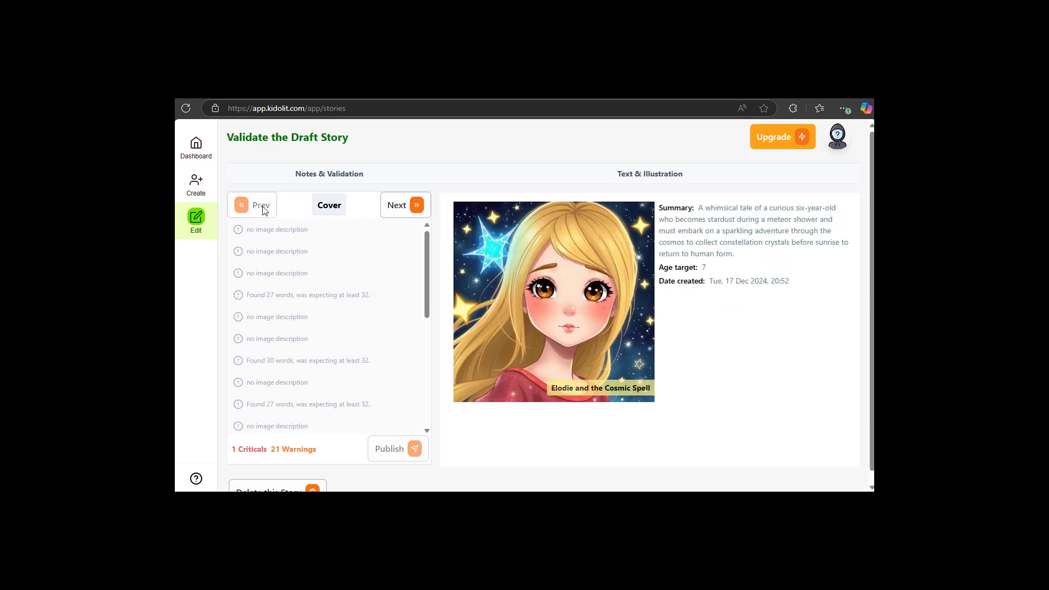
Have the missing image description on page 1 fixed automatically and go to the draft's page 2.
click(402, 208)
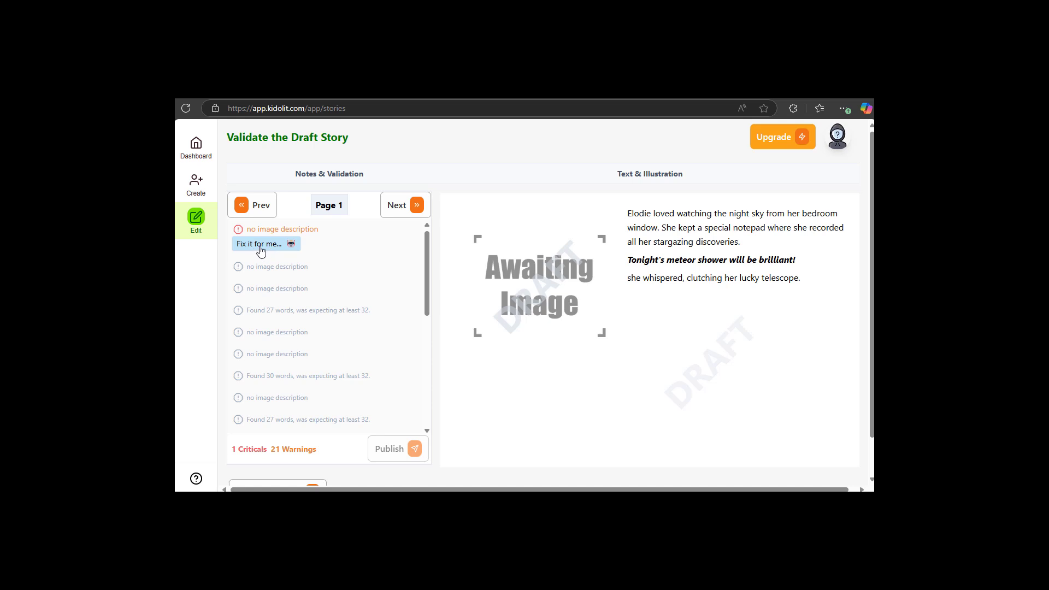
click(271, 248)
click(275, 271)
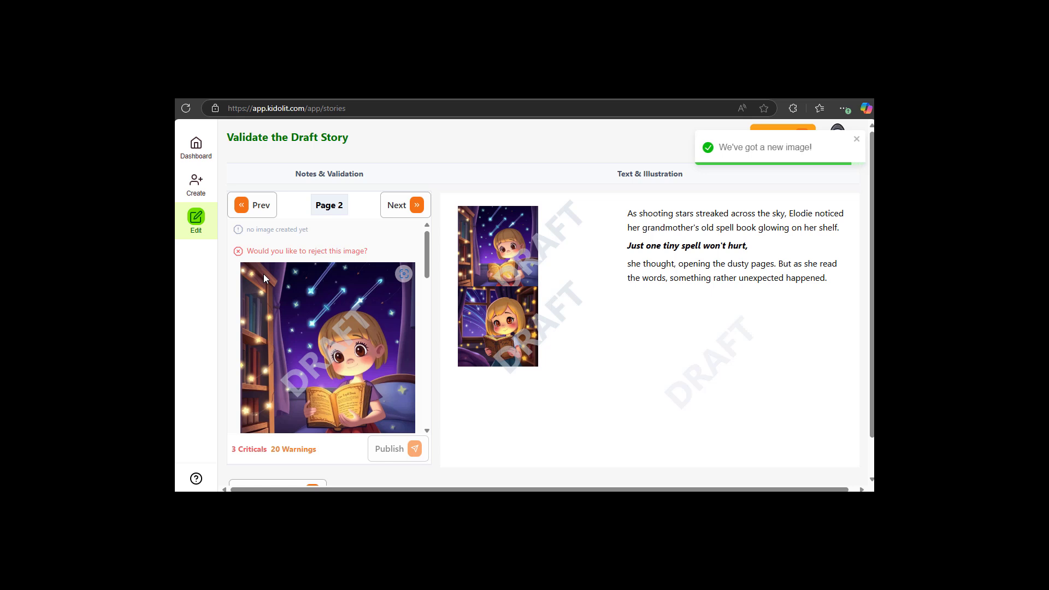
Compare the two generated images for page 2, reject the first one and accept the second into the story.
scroll(359, 335, down, 1)
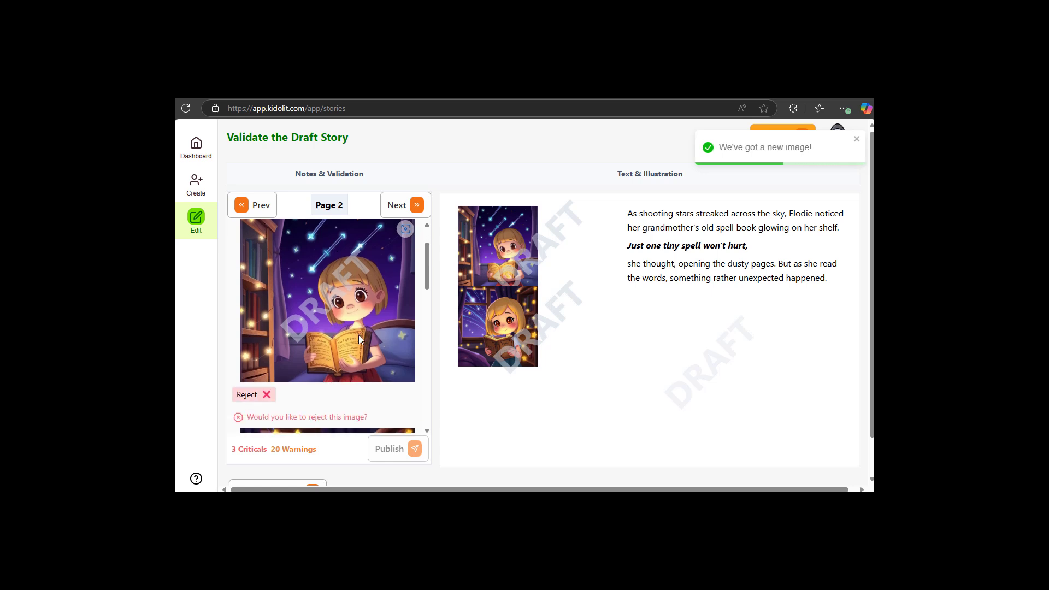
mouse_move(520, 349)
scroll(393, 367, down, 4)
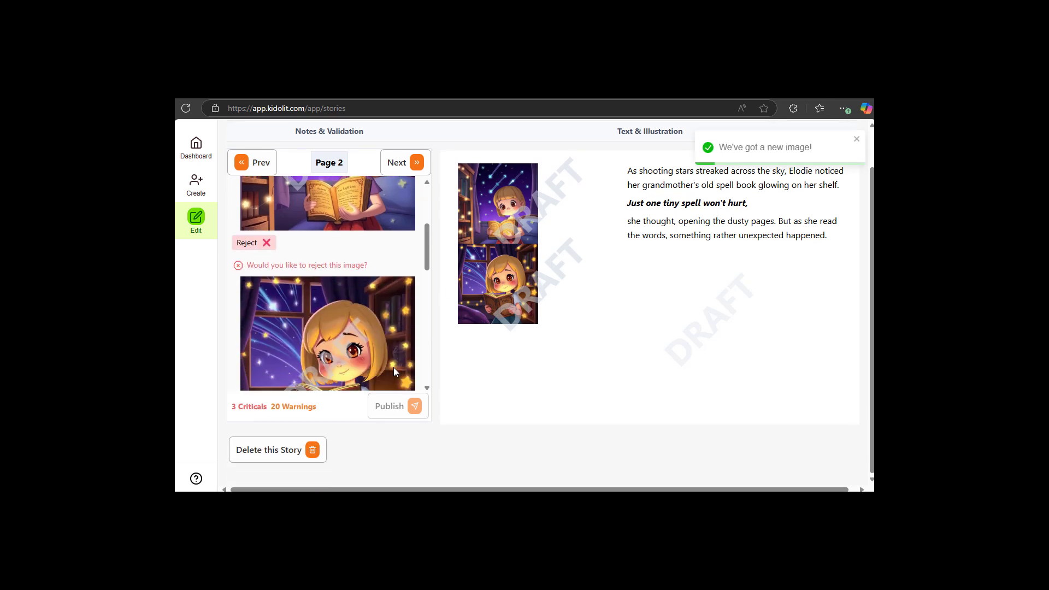
scroll(368, 360, up, 4)
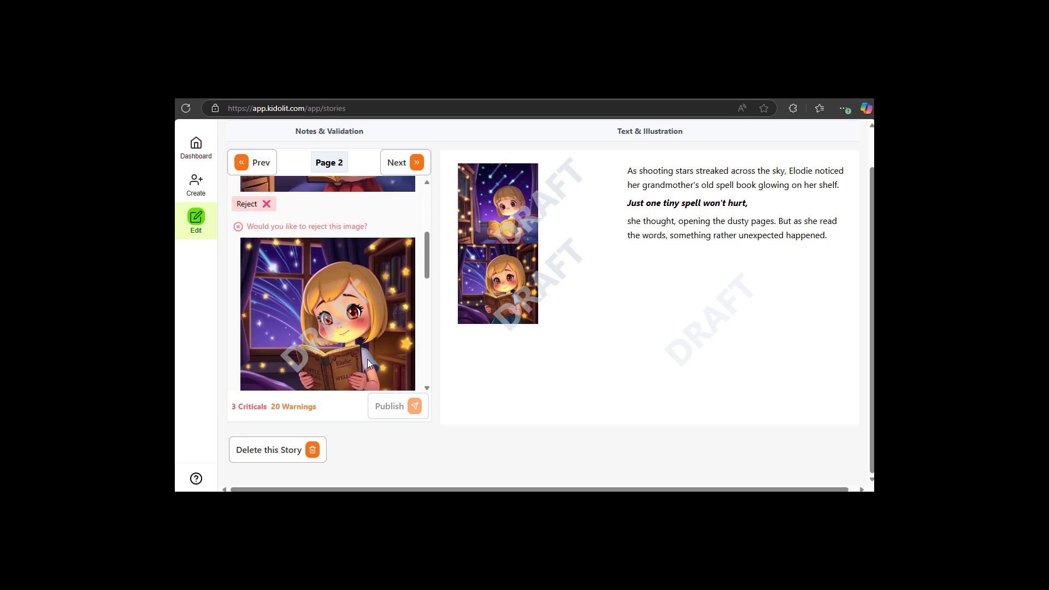
scroll(369, 363, down, 4)
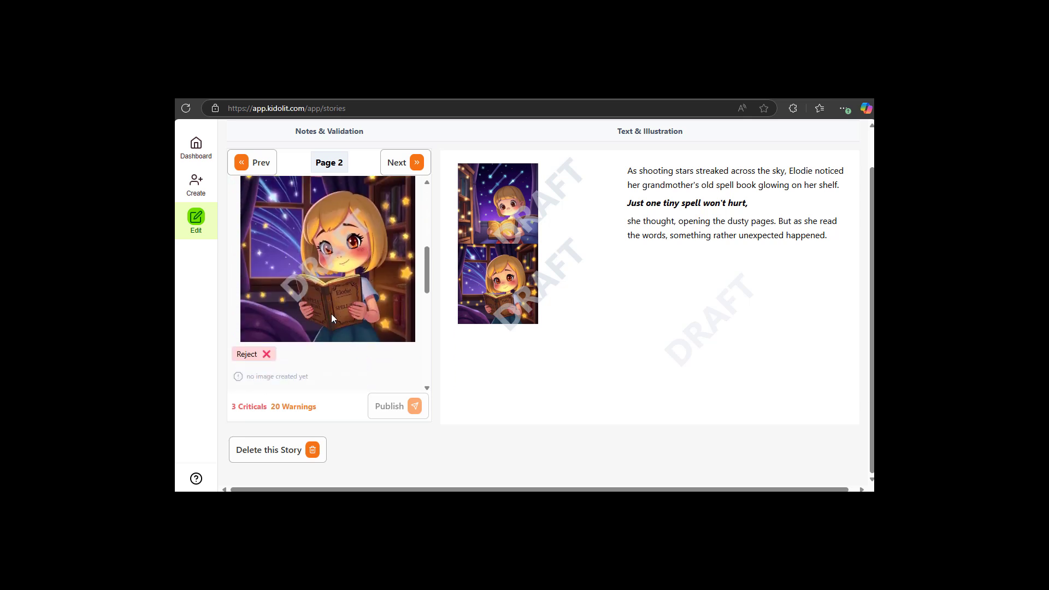
scroll(336, 306, up, 4)
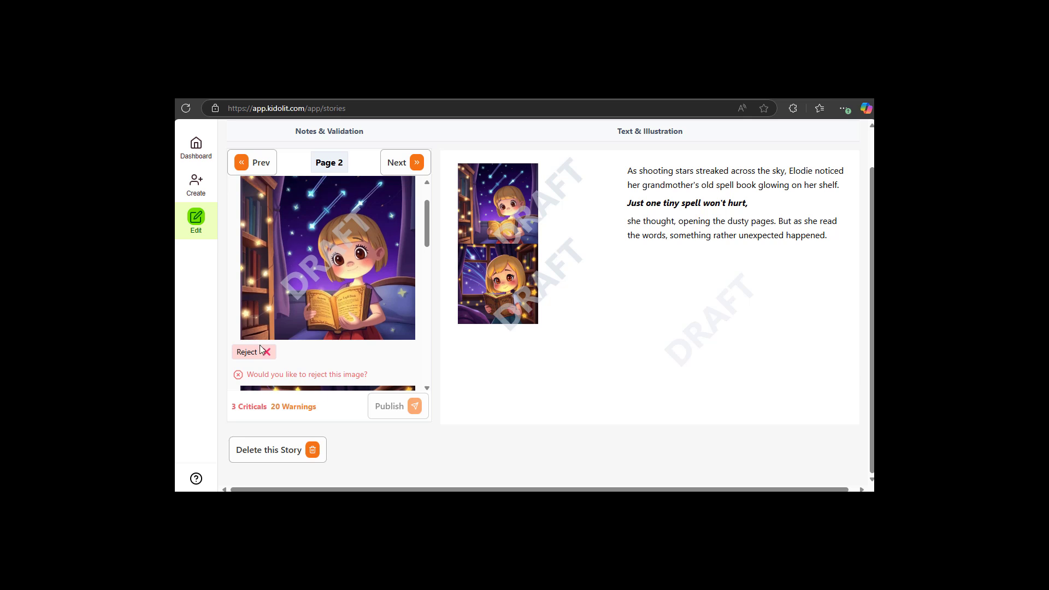
click(250, 352)
click(372, 353)
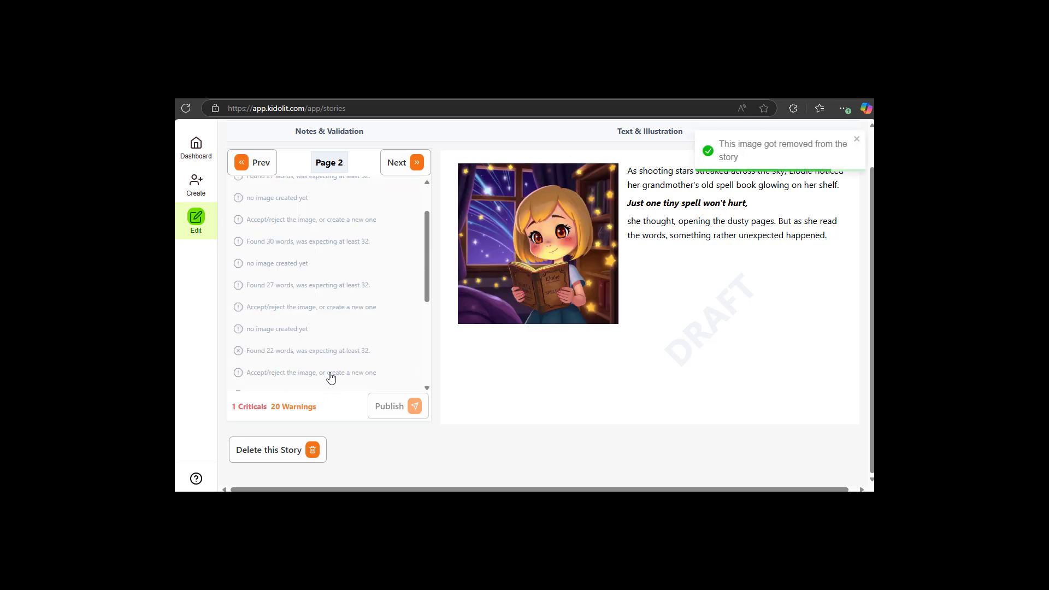
Generate the missing image for page 1 and accept it into the story.
scroll(289, 240, up, 5)
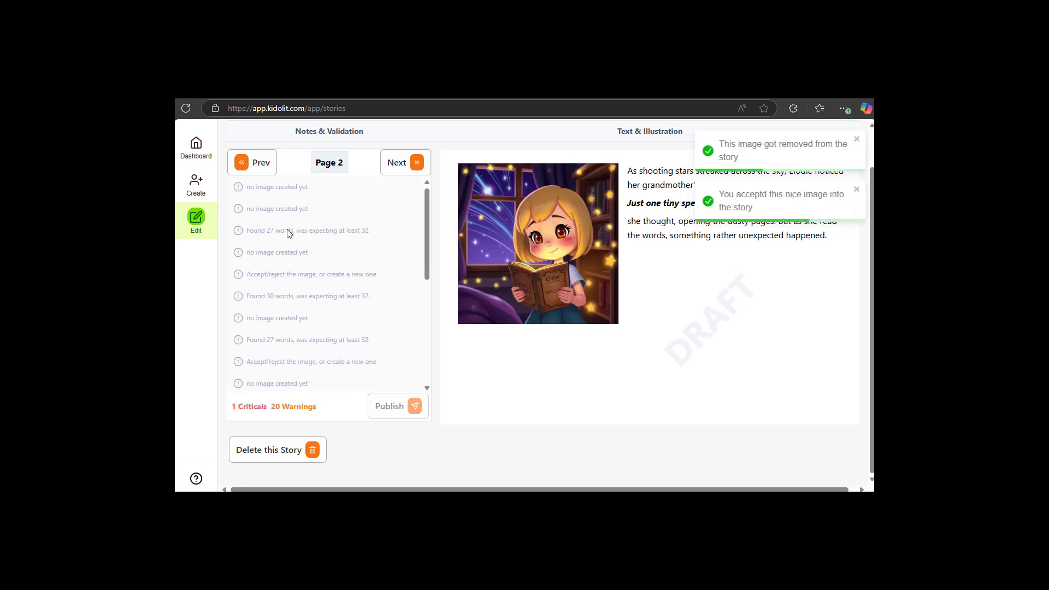
click(289, 231)
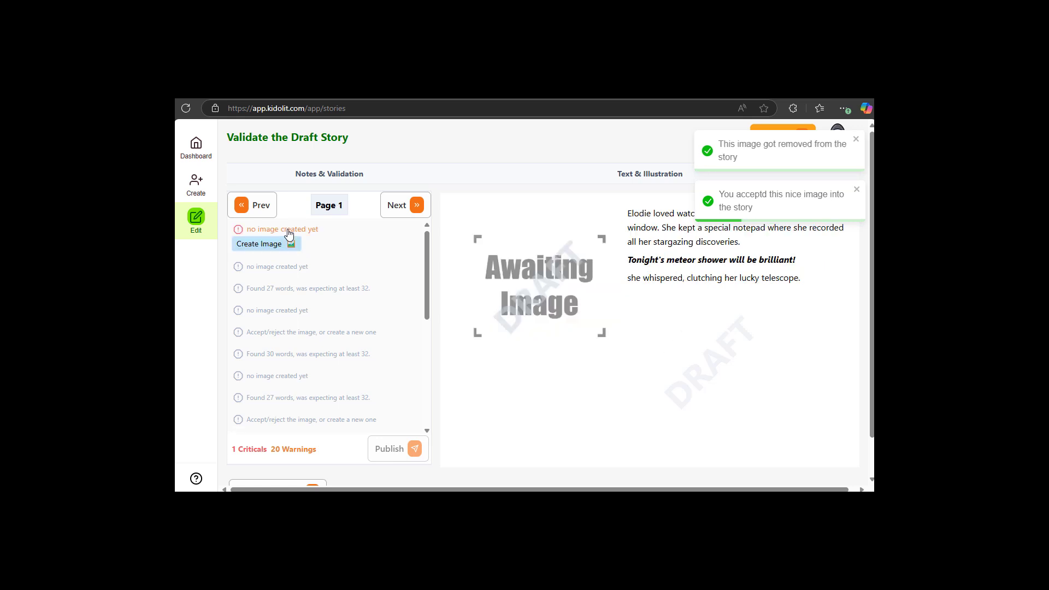
click(263, 249)
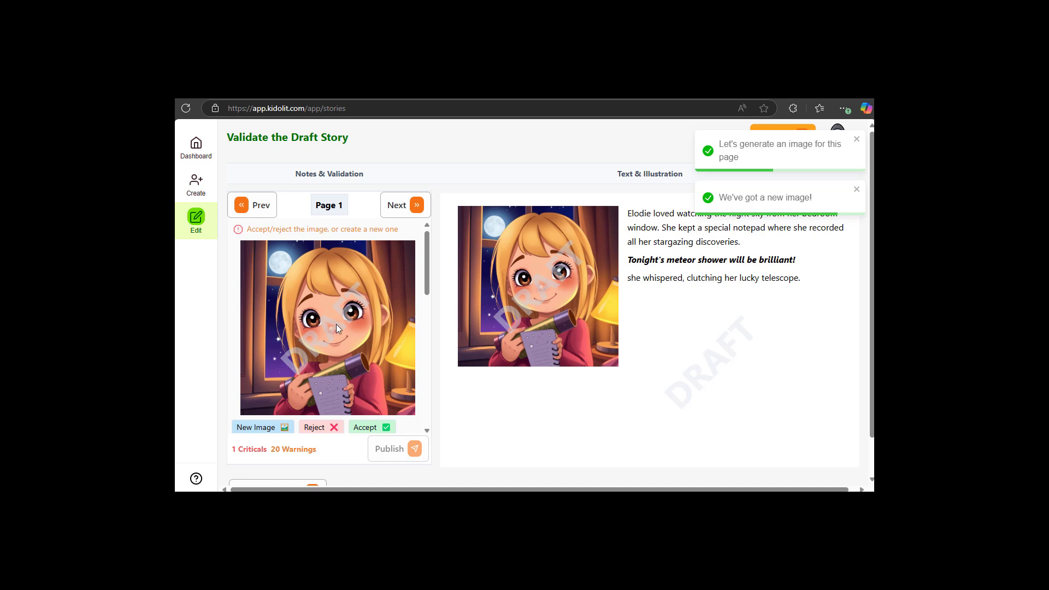
scroll(335, 323, down, 2)
scroll(336, 324, up, 2)
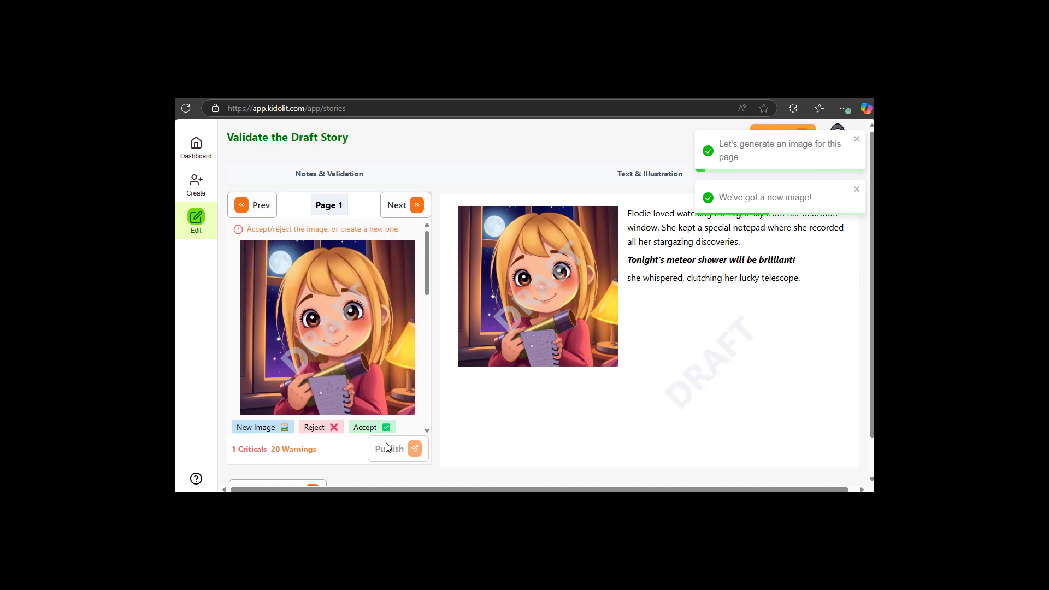
scroll(388, 371, down, 1)
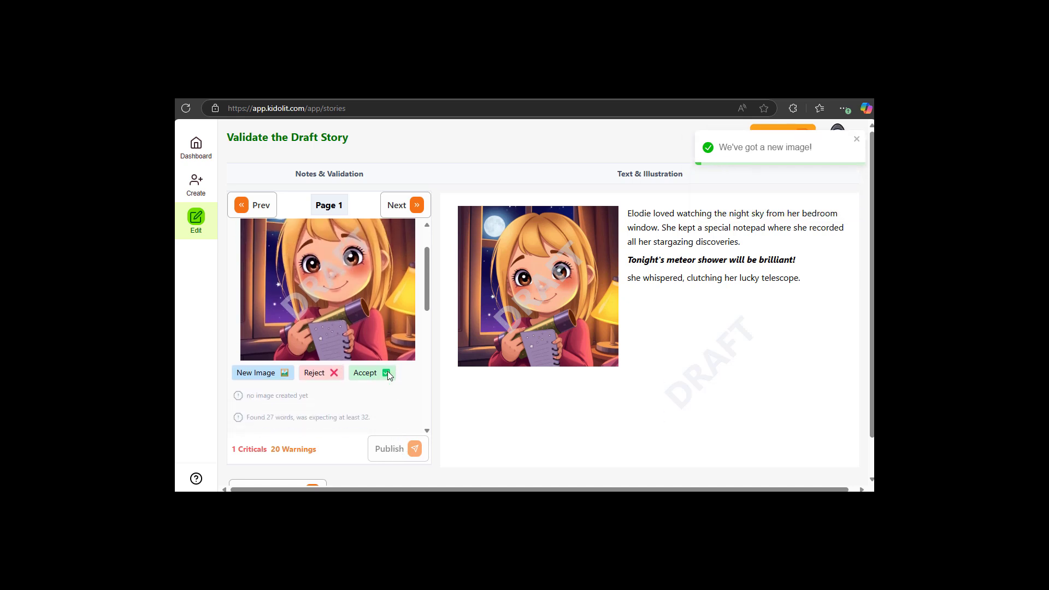
click(364, 373)
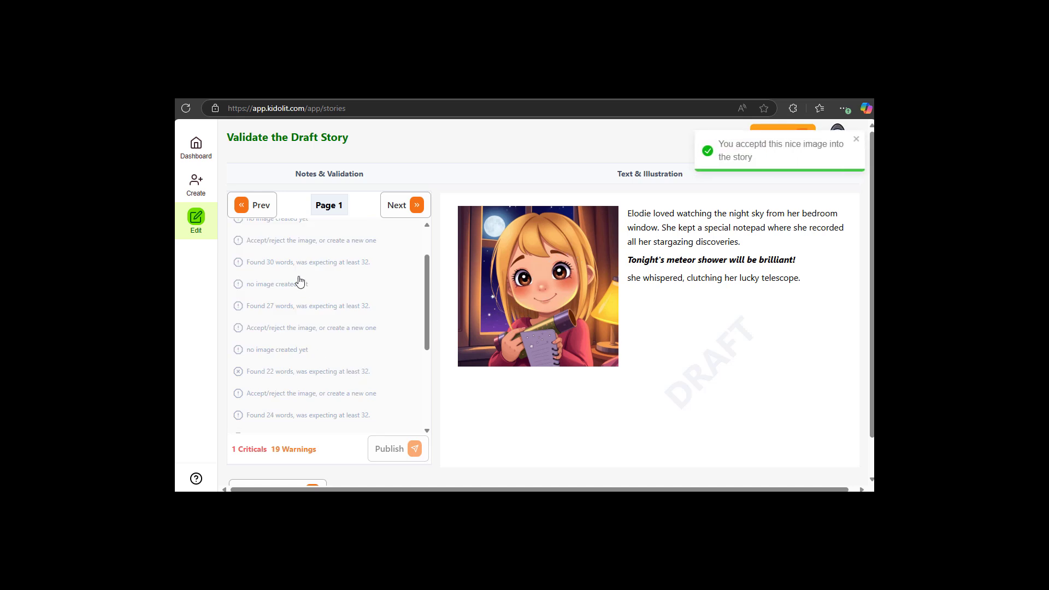
Generate the missing image for page 6 about the second crystal and accept it into the story.
click(289, 263)
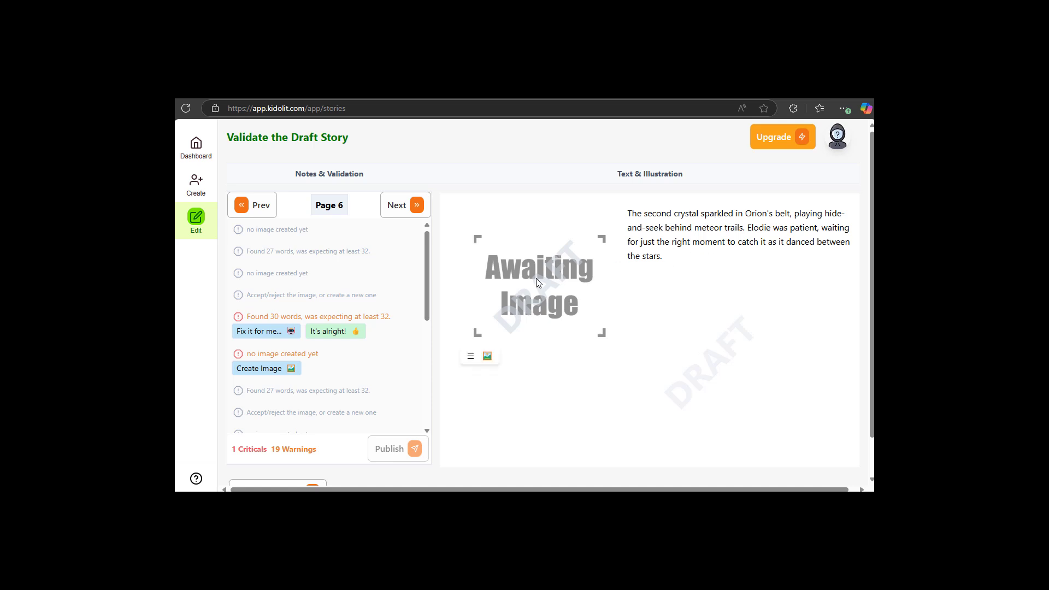
click(334, 332)
click(275, 374)
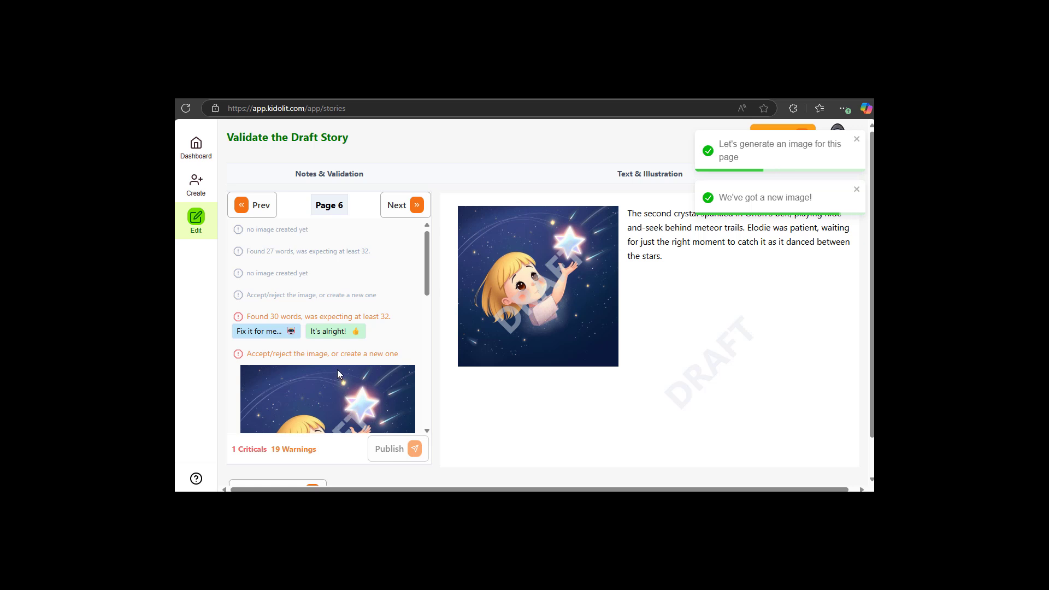
scroll(336, 369, down, 3)
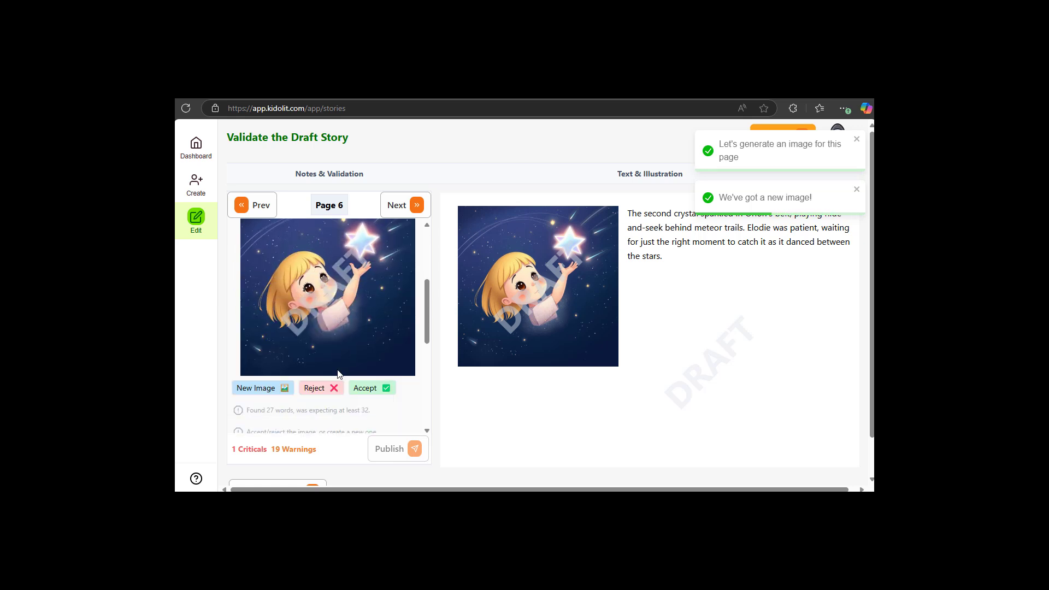
click(367, 389)
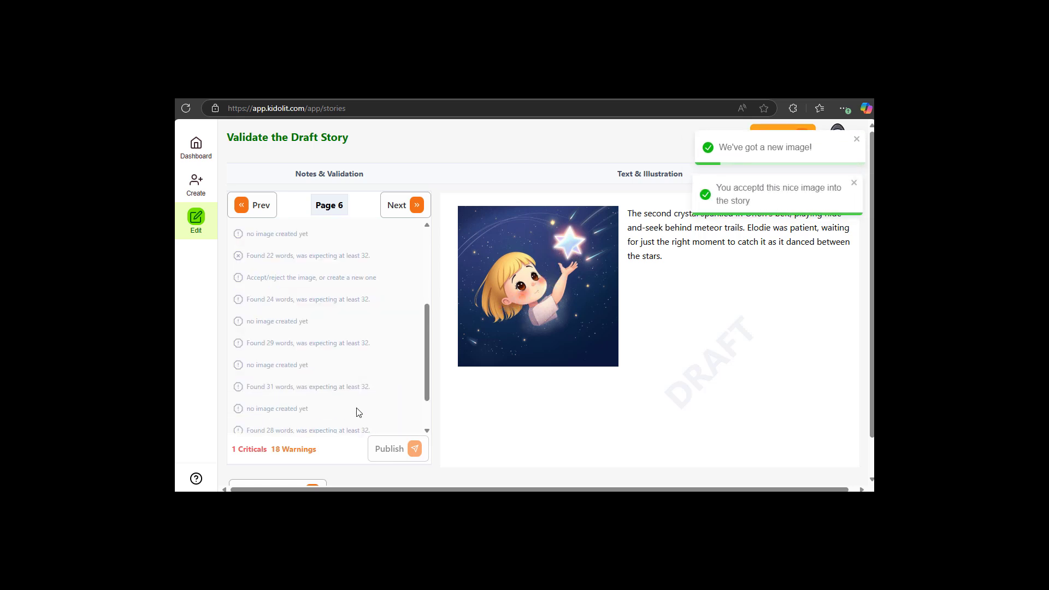
Approve the text of page 6 as it is despite its word-count warning.
scroll(315, 364, down, 2)
click(316, 364)
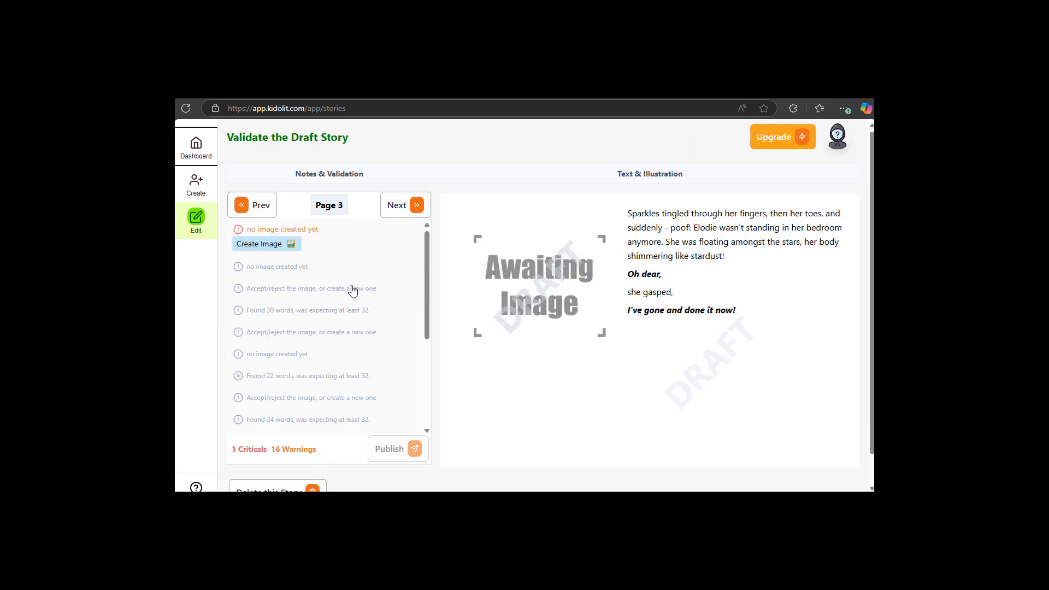
click(344, 310)
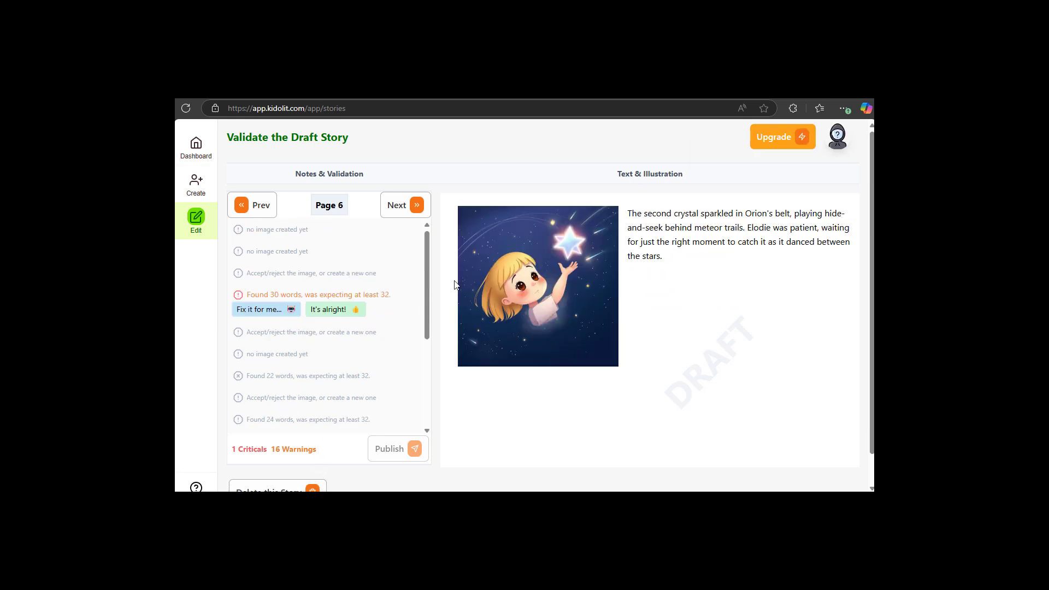
click(347, 309)
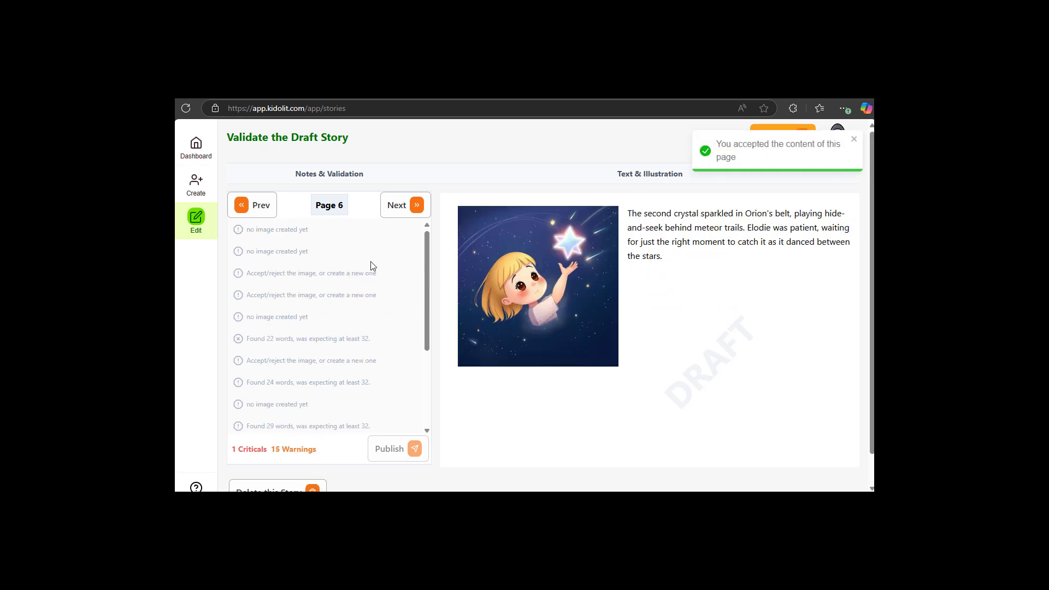
Generate the missing image for page 8 about the fifth crystal and accept it into the story.
click(276, 323)
click(276, 333)
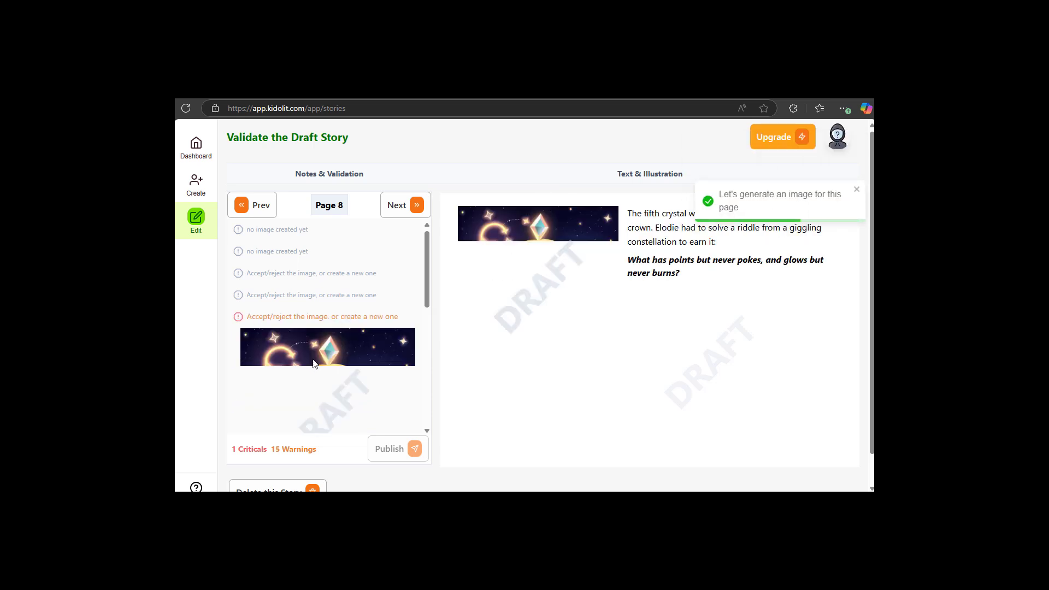
scroll(366, 341, down, 3)
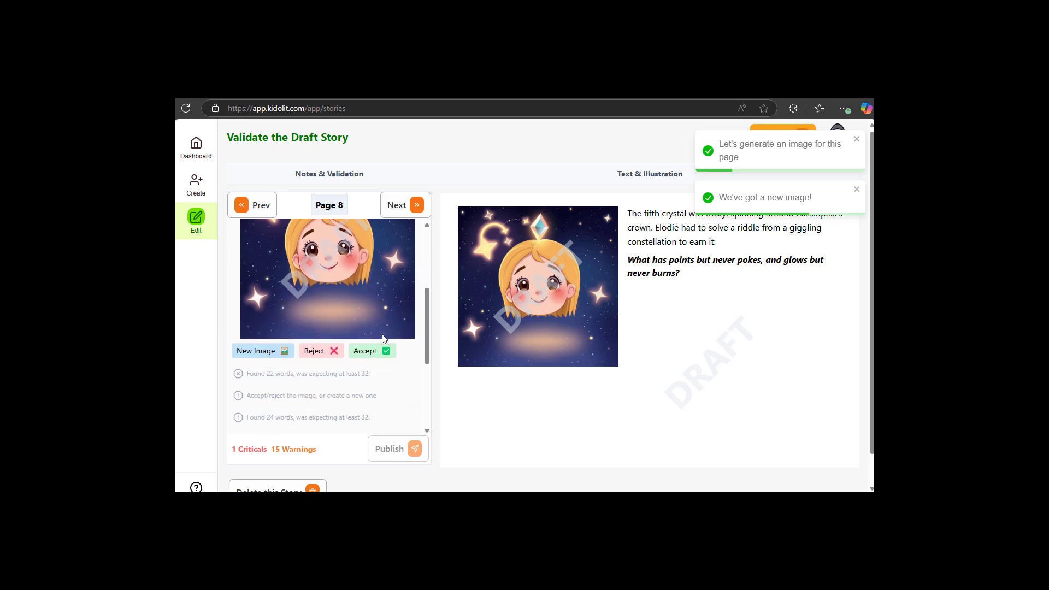
click(374, 350)
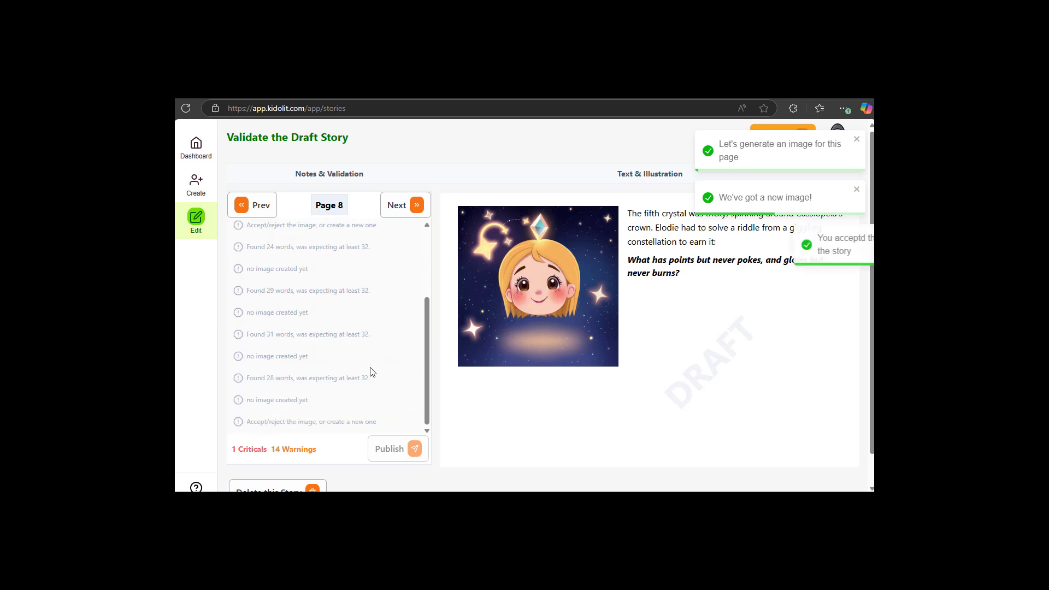
Approve the short text of page 11 as it is and generate the page's missing image.
click(313, 294)
scroll(349, 393, down, 2)
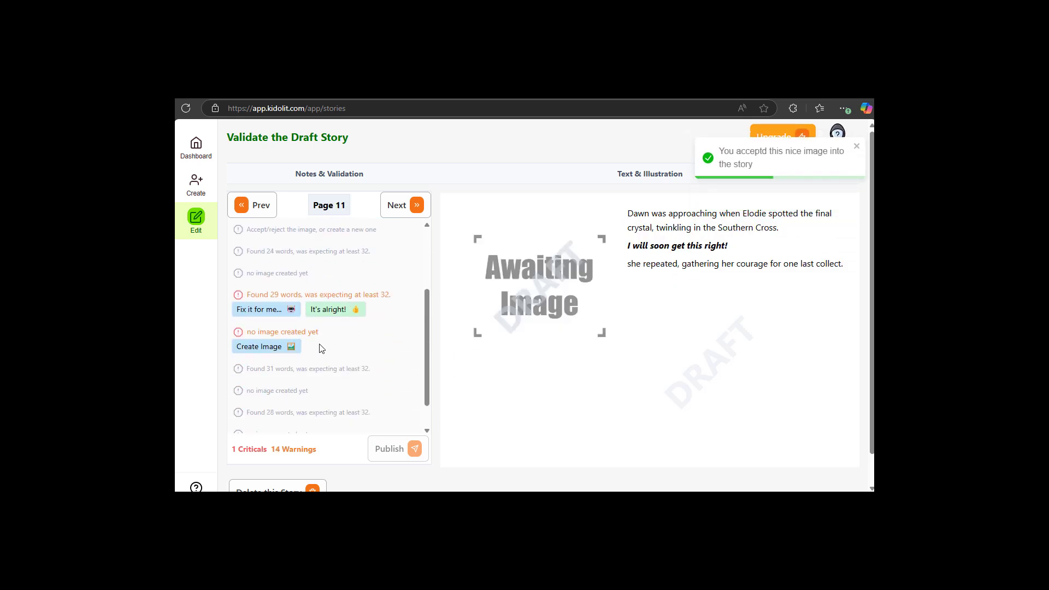
click(332, 311)
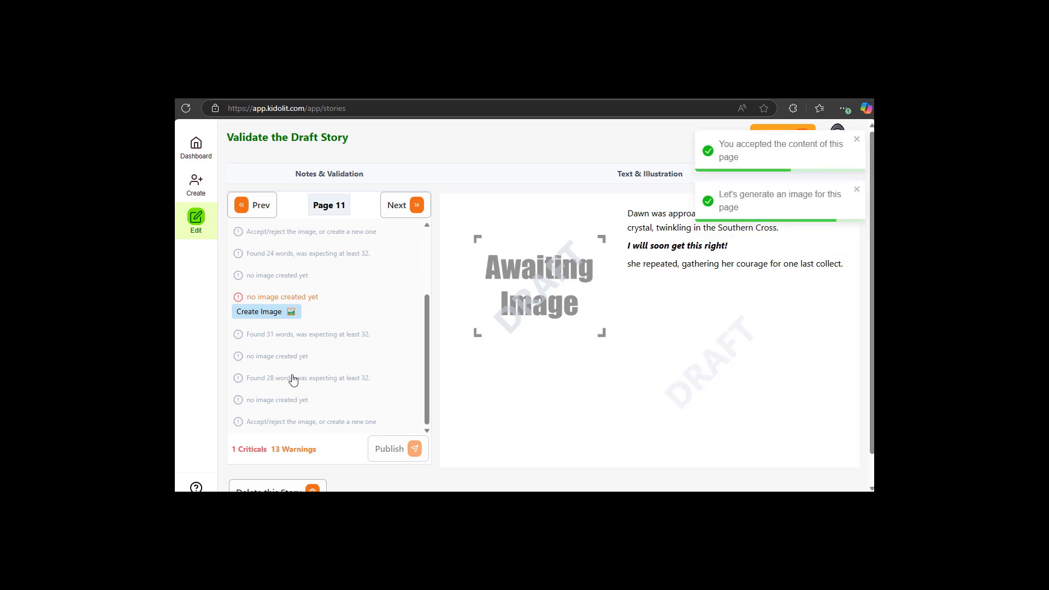
scroll(362, 364, down, 1)
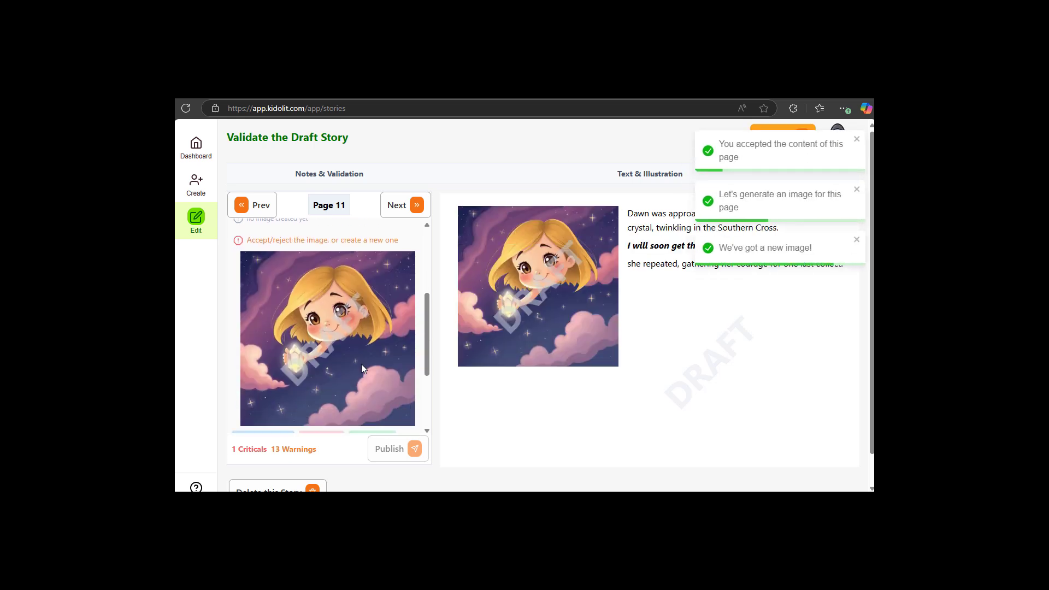
scroll(368, 425, down, 2)
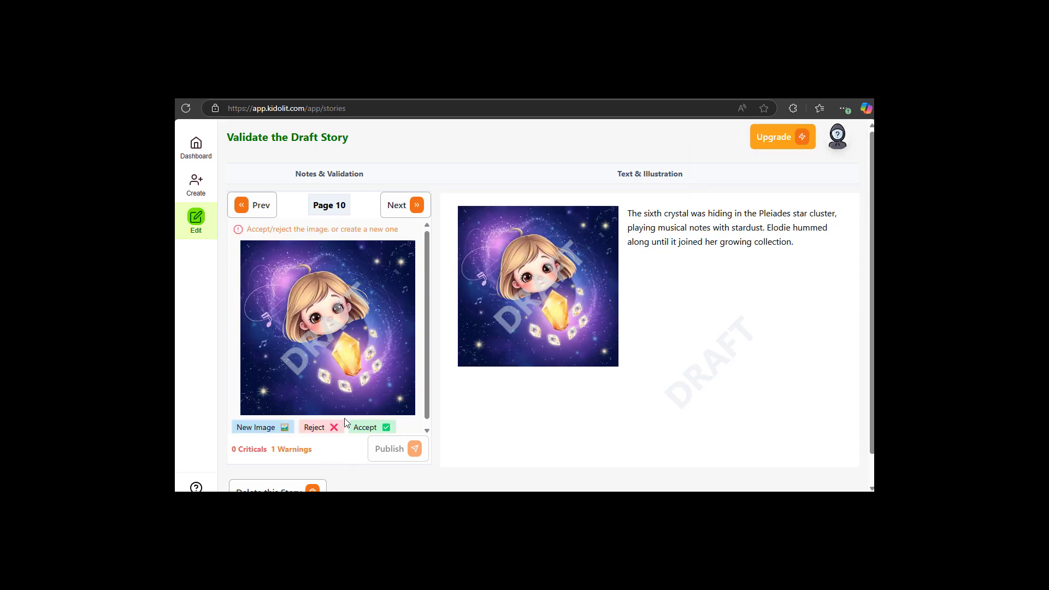
Replace page 10's image about the sixth crystal with a newly generated one, rejecting the original, and accept it into the story.
scroll(352, 386, down, 1)
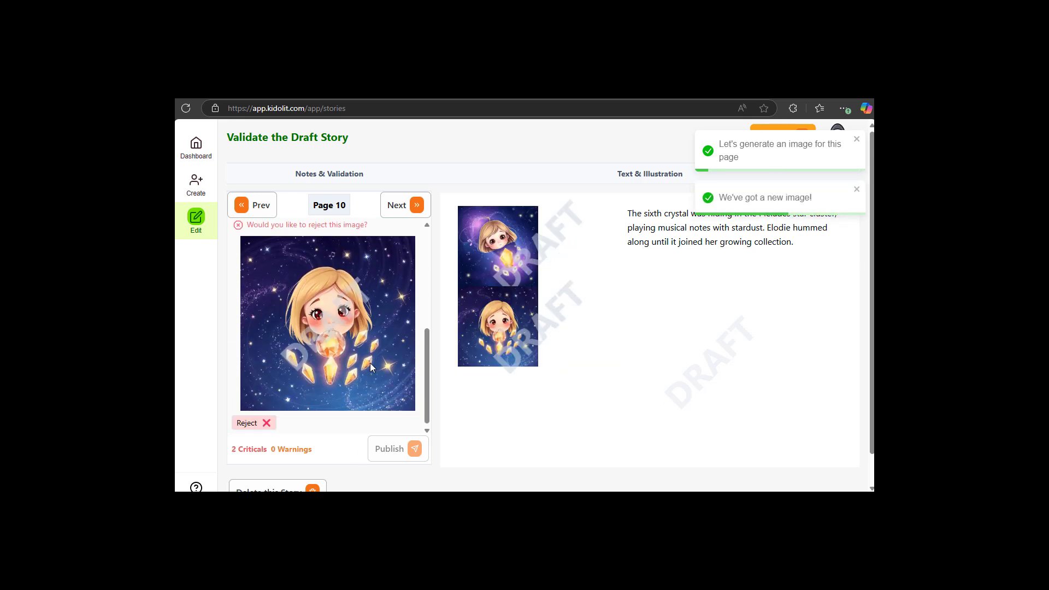
scroll(370, 363, up, 3)
scroll(369, 363, down, 2)
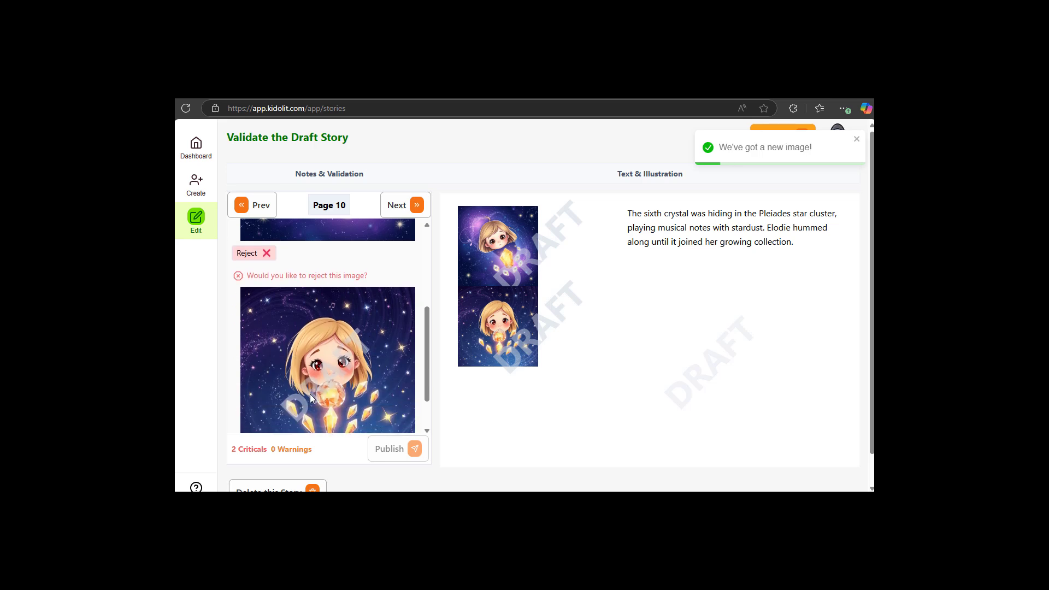
click(255, 421)
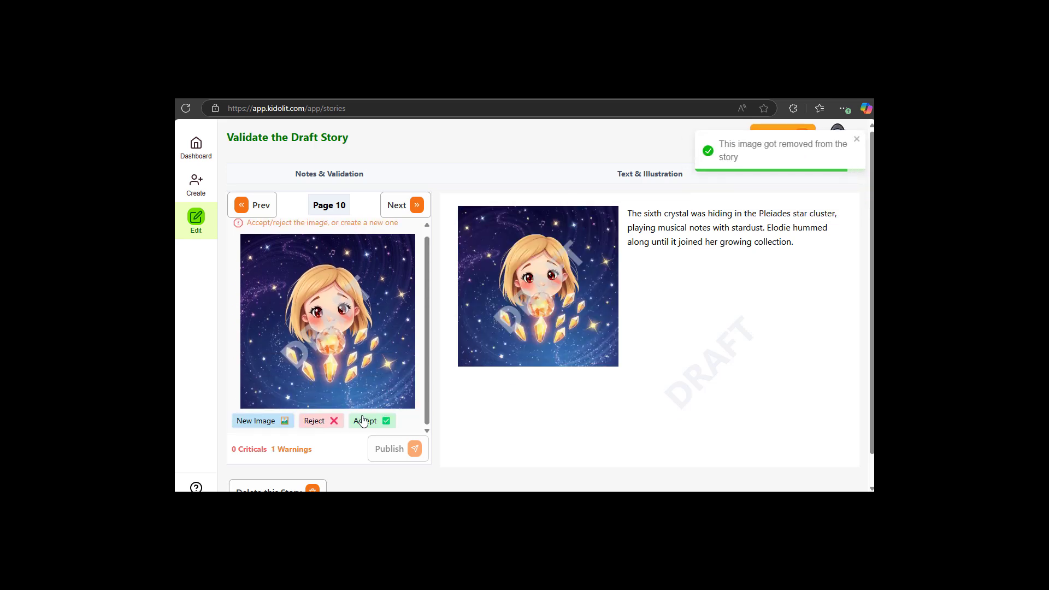
click(363, 421)
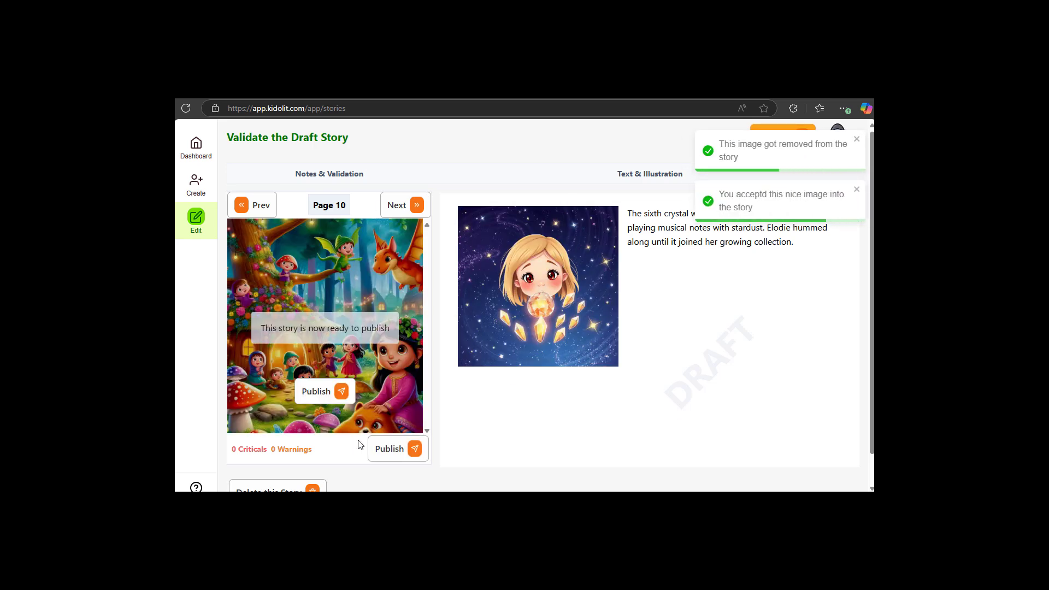
Publish the validated story and open the finished book "Elodie and the Cosmic Spell" at its first pages.
click(323, 393)
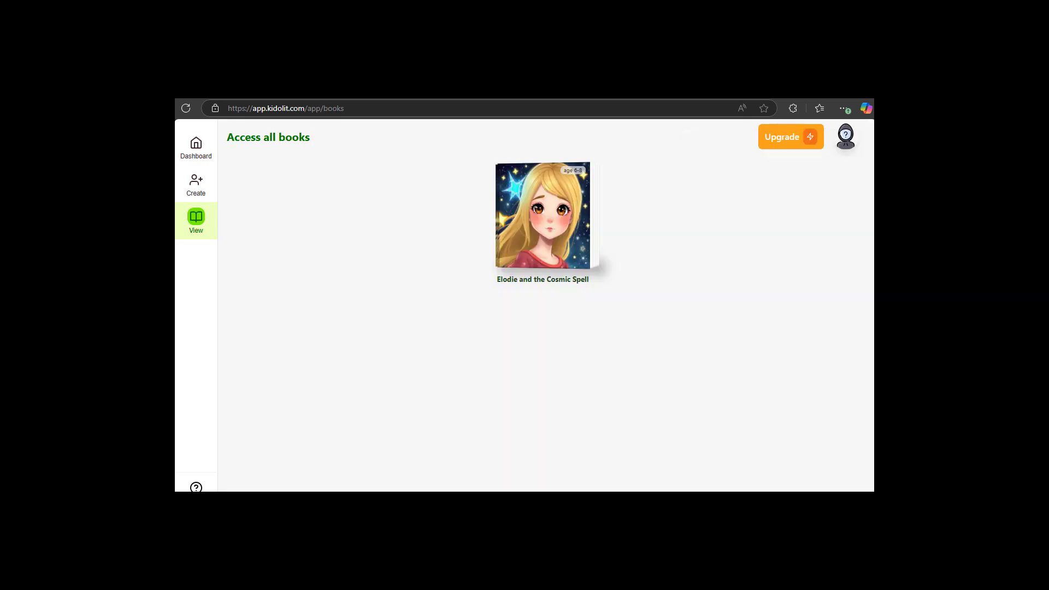
click(507, 218)
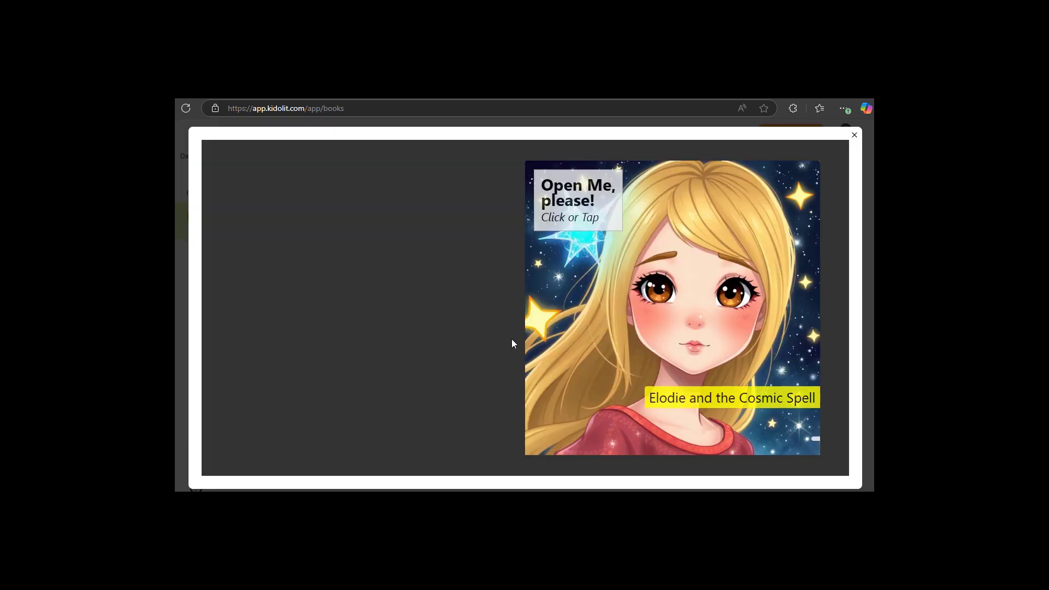
click(670, 358)
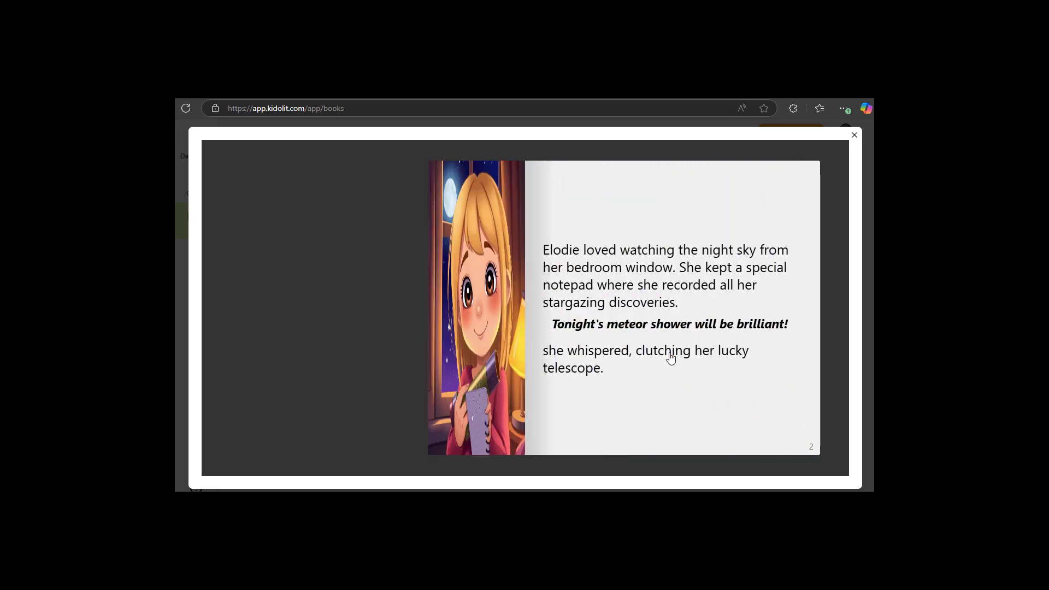
Leaf through the published book to its back cover, checking the text and illustration on each spread.
click(671, 357)
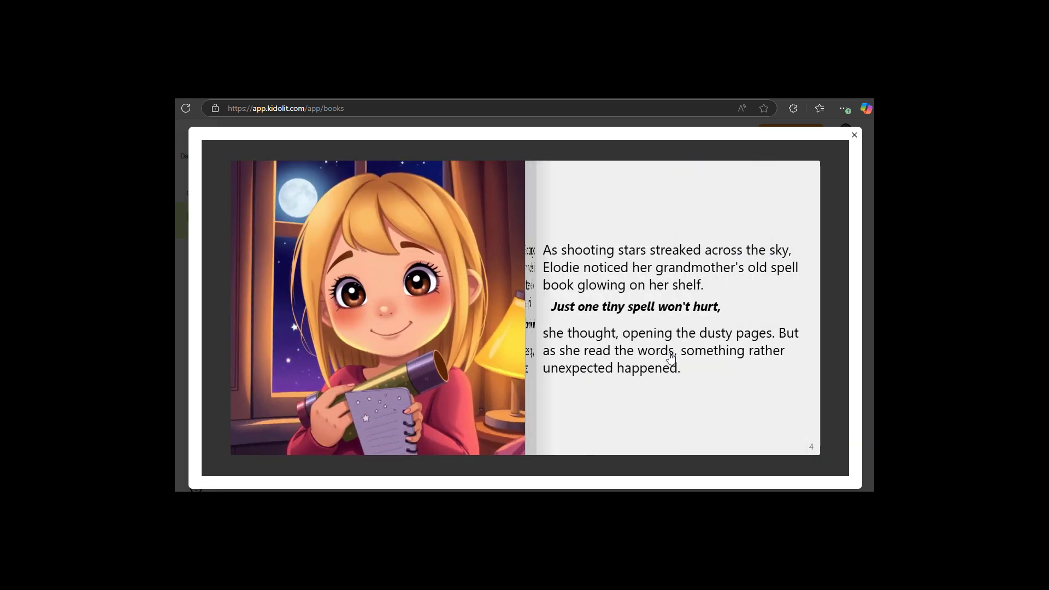
click(671, 358)
click(671, 358)
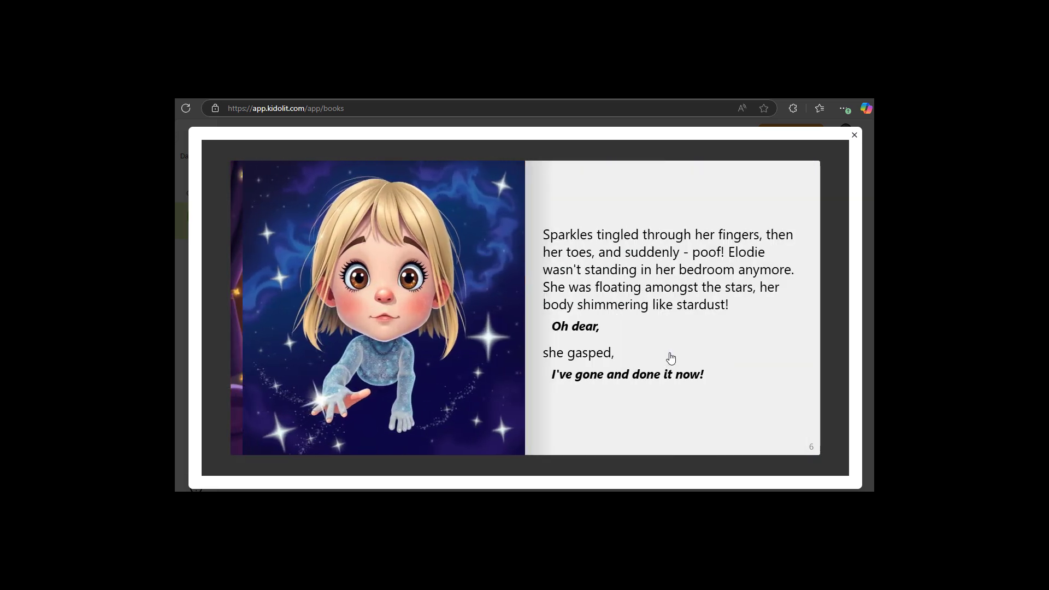
click(671, 358)
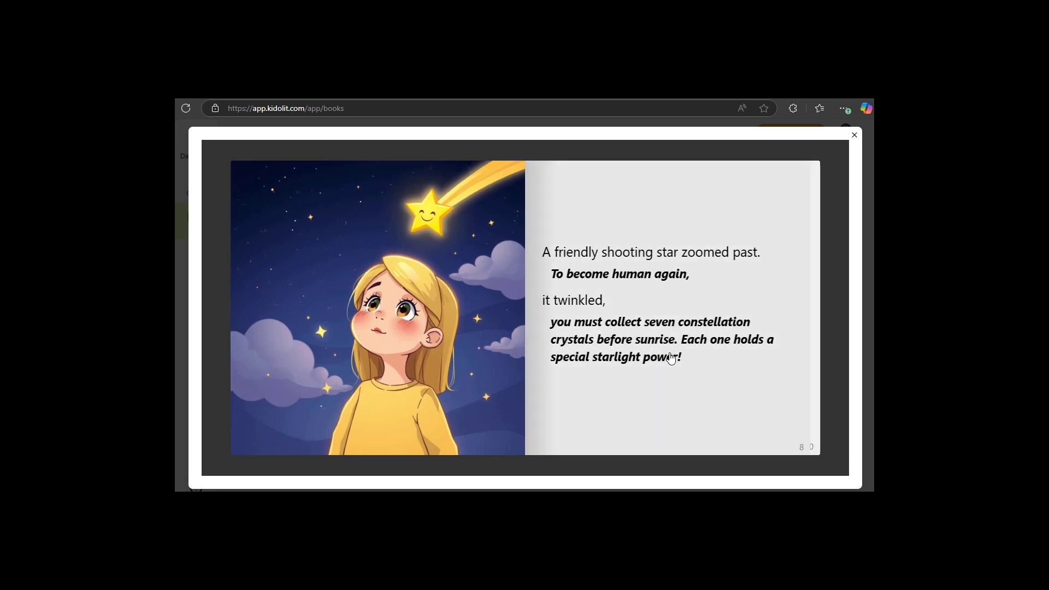
click(670, 358)
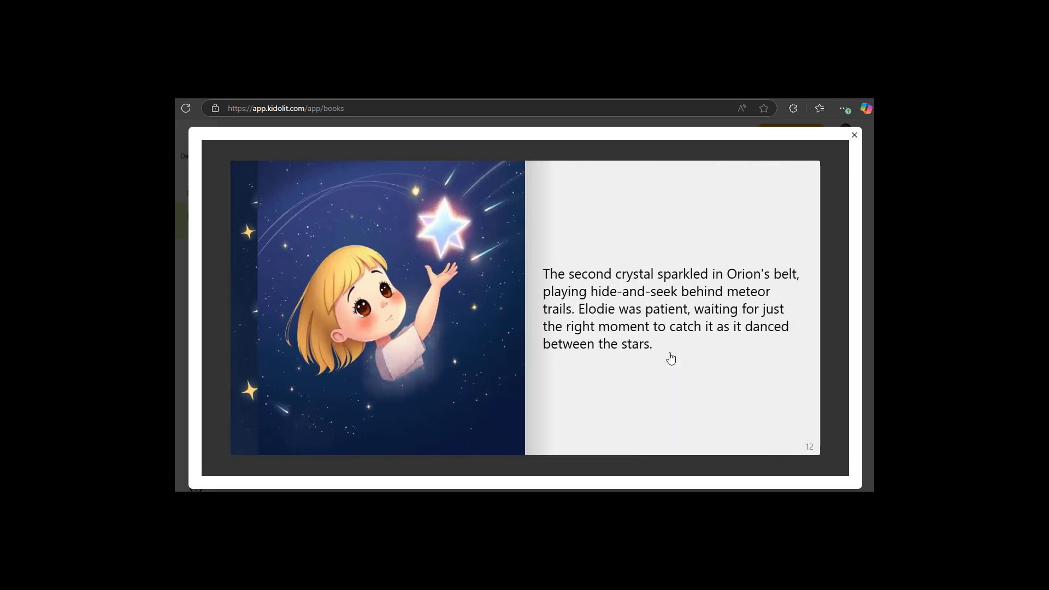
click(671, 357)
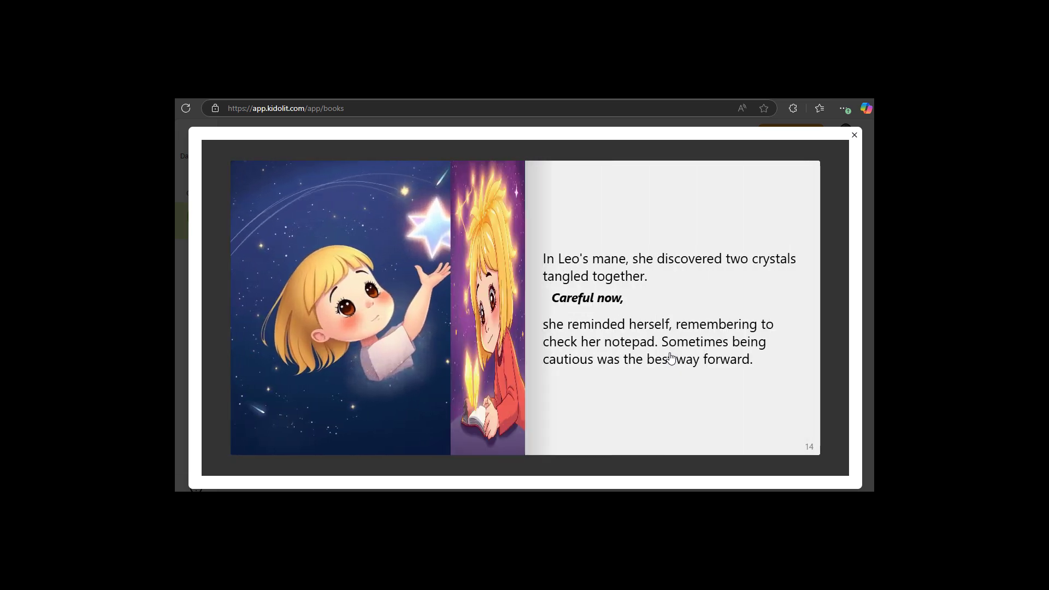
click(671, 358)
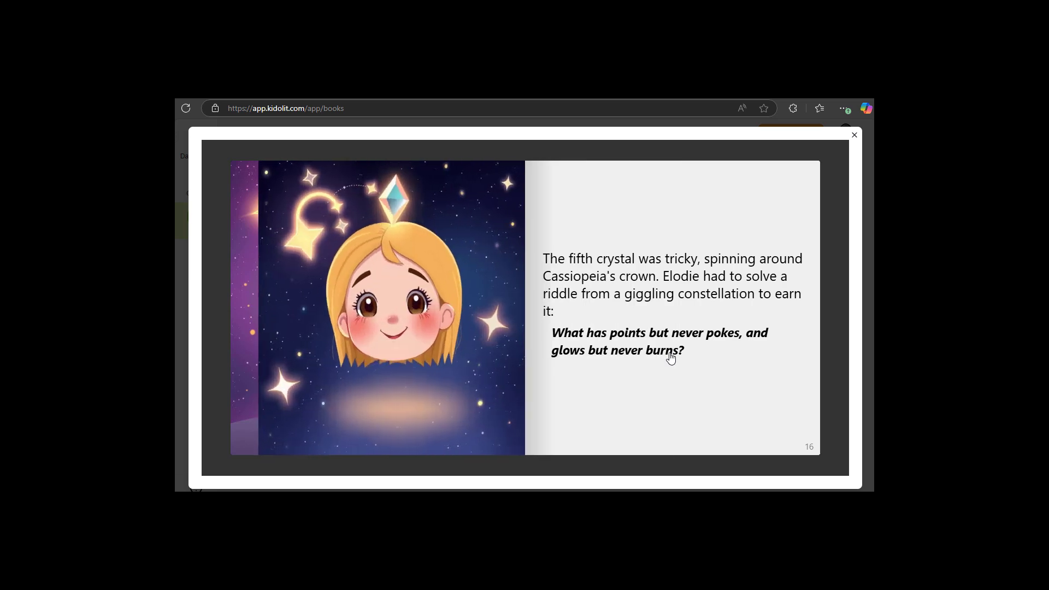
click(671, 357)
click(670, 358)
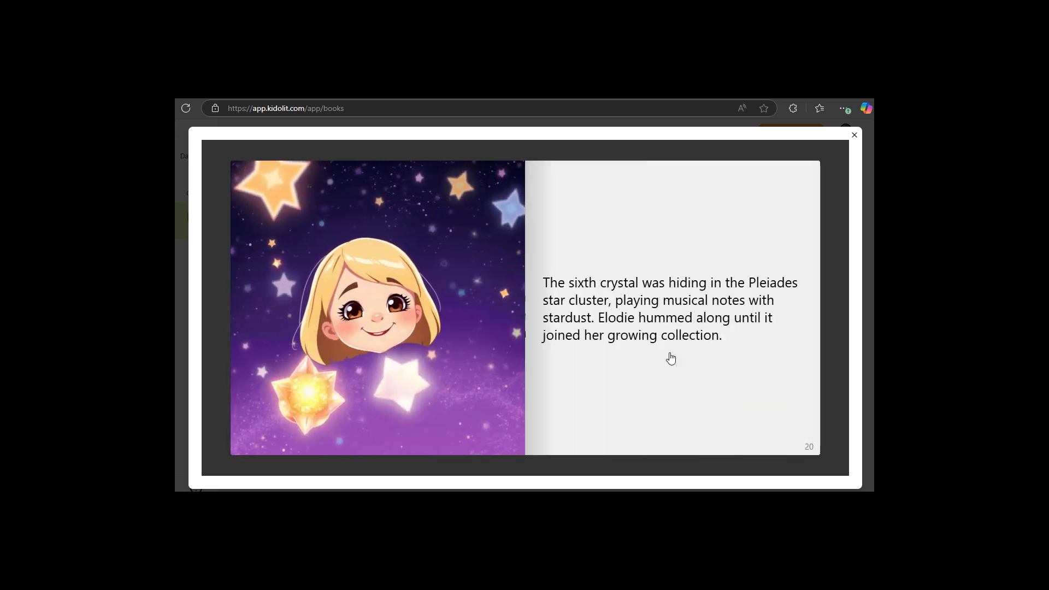
click(671, 358)
click(671, 357)
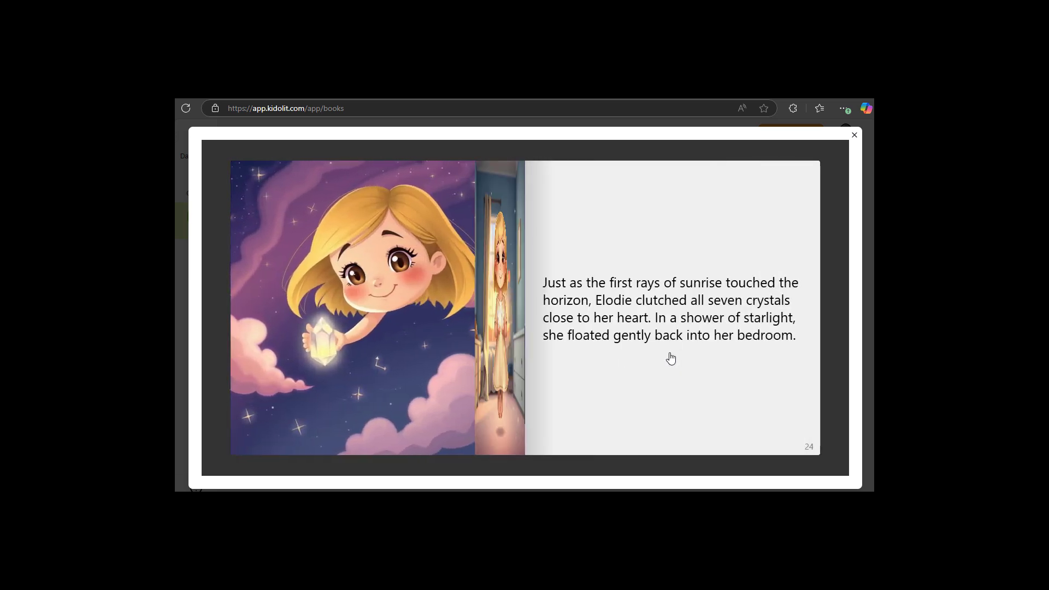
click(671, 358)
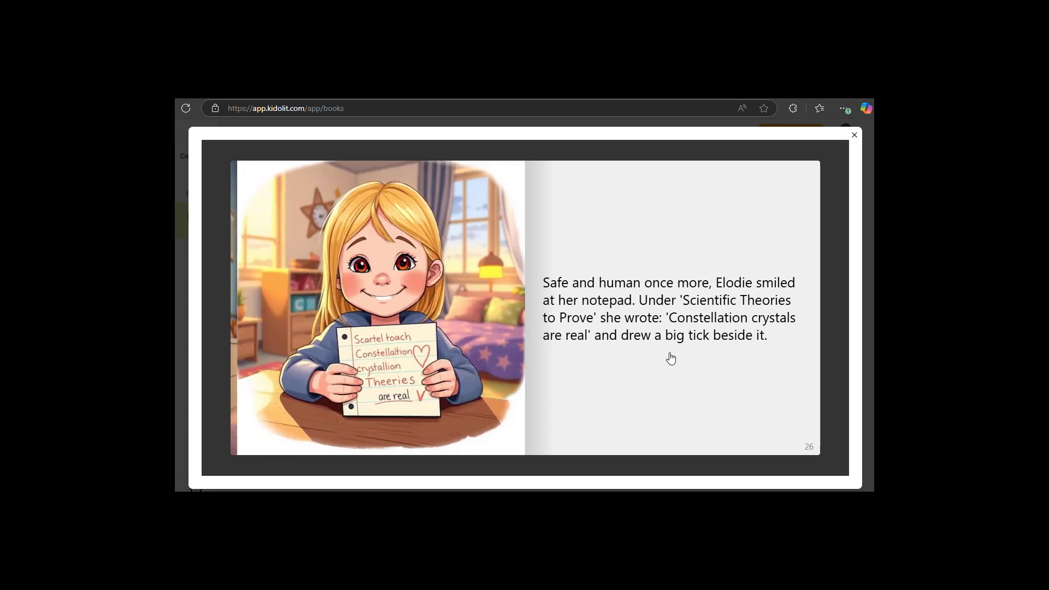
click(671, 358)
click(671, 357)
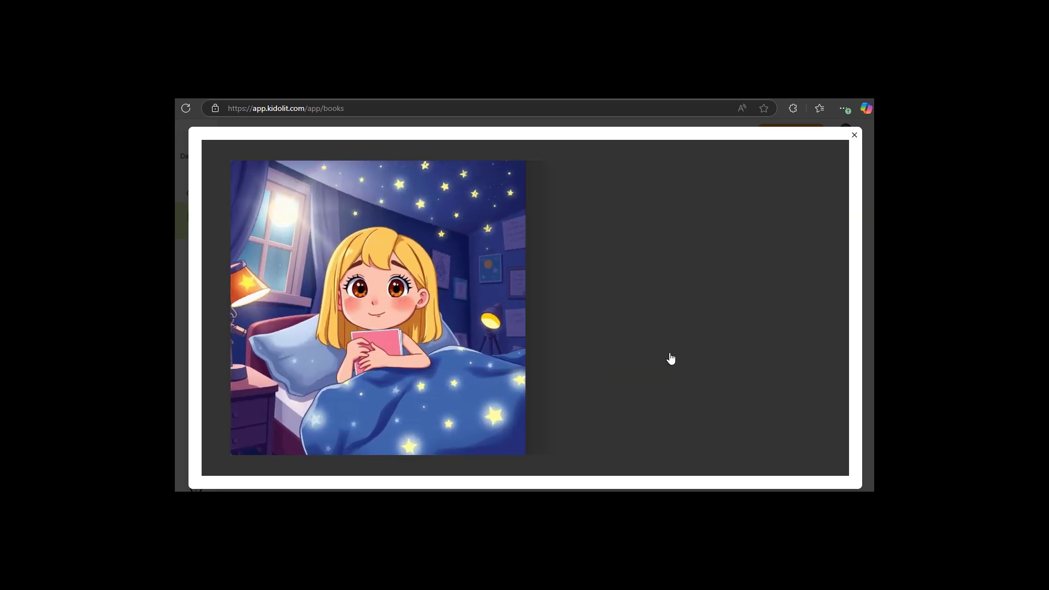
click(371, 320)
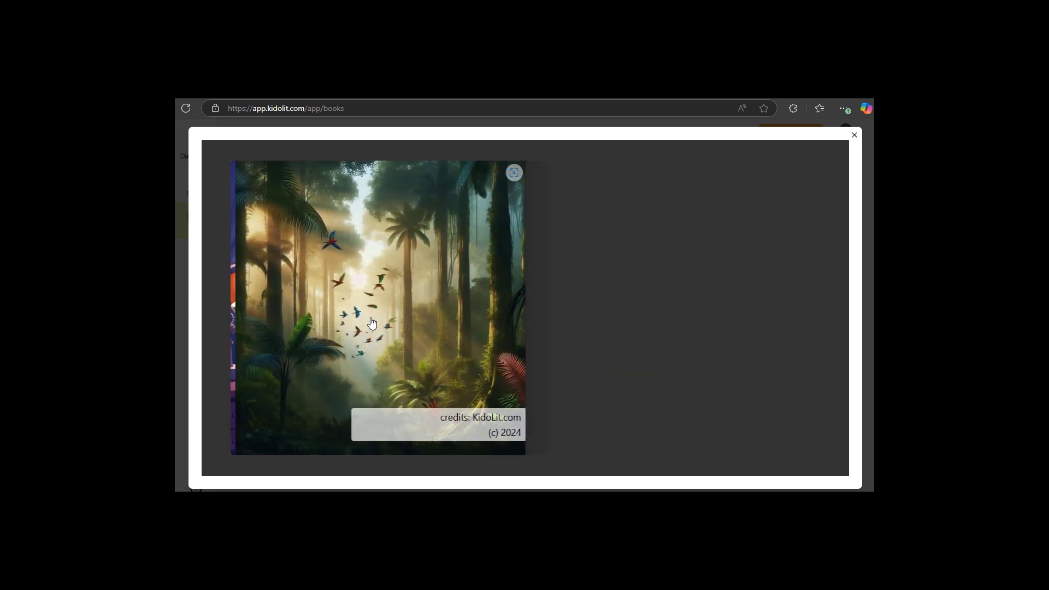